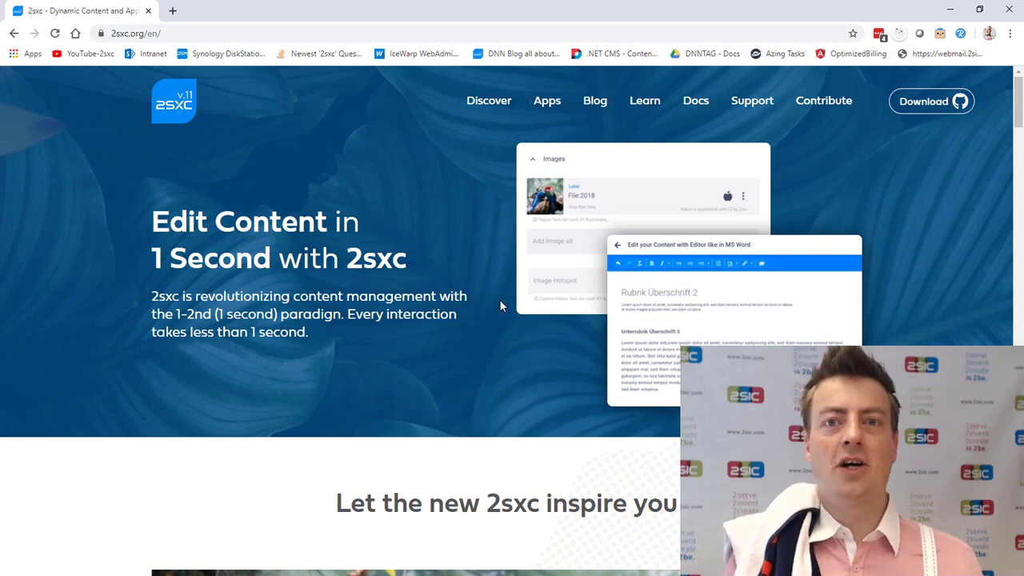
- Open the configurable color-picker example's edit form and set Picker With No Presets to a red shade in RGBA format
left_click(951, 8)
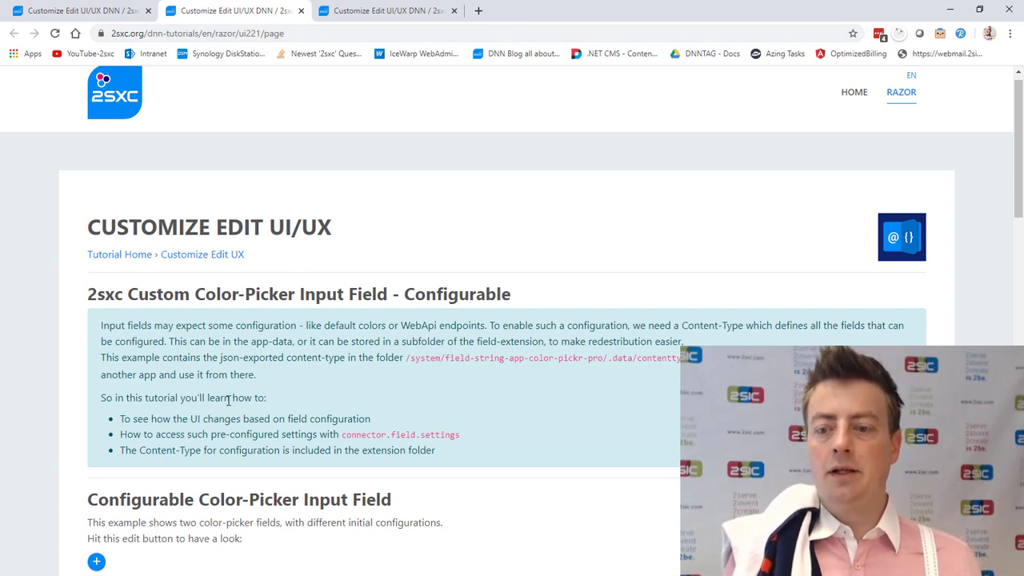
left_click(94, 561)
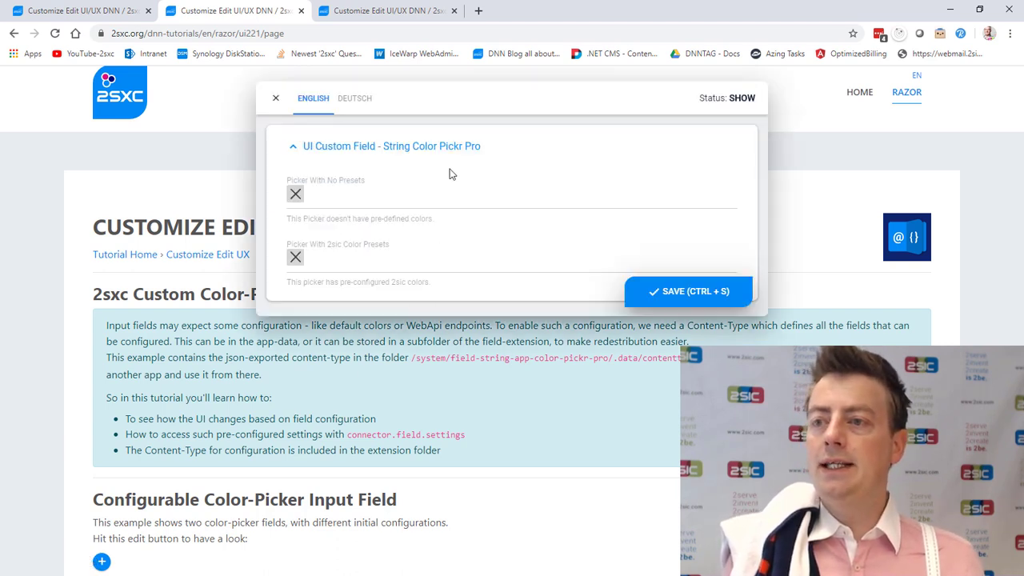
left_click(297, 200)
left_click_drag(320, 260, 333, 255)
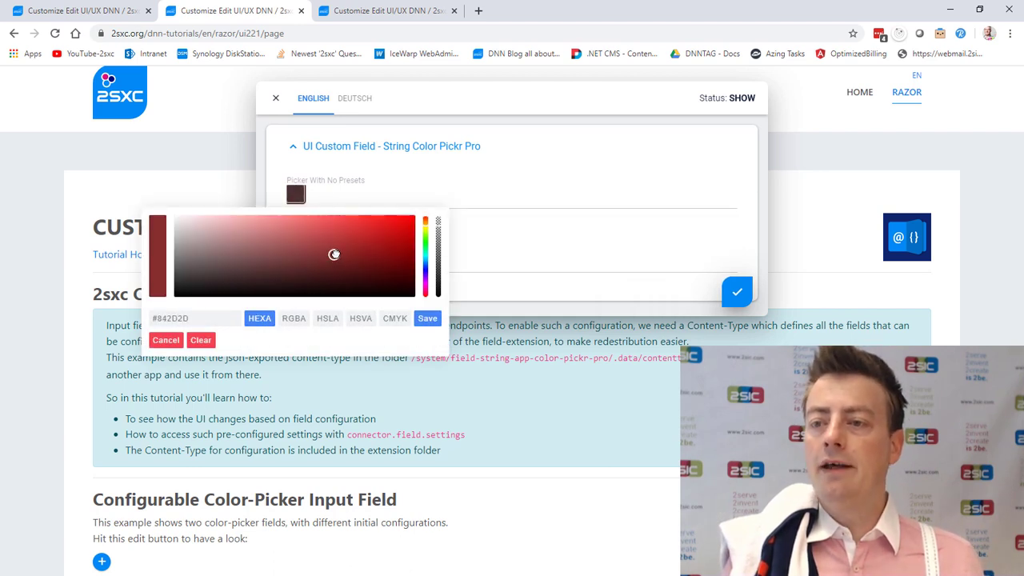
left_click(294, 319)
left_click(260, 241)
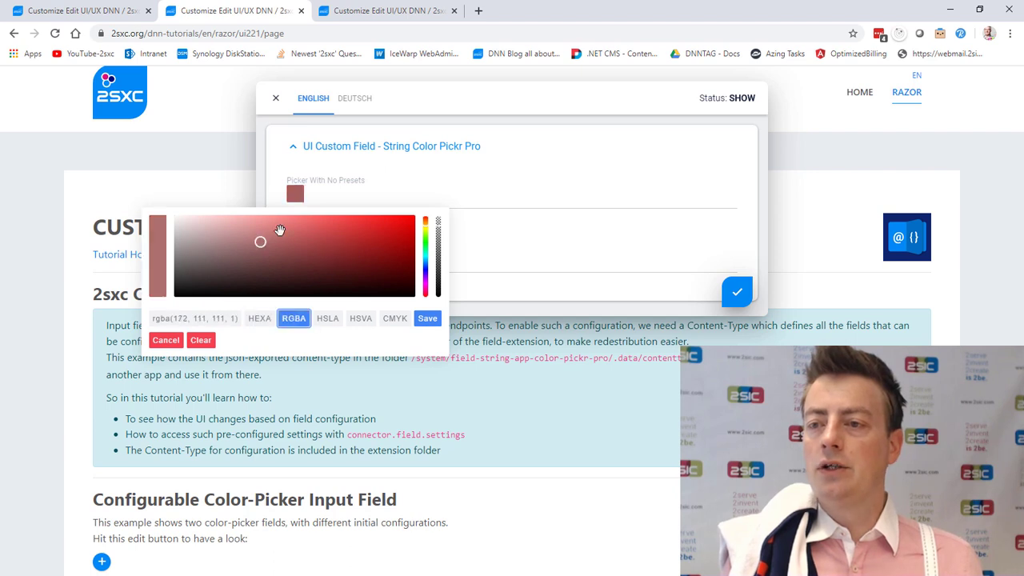
left_click(337, 229)
left_click(427, 319)
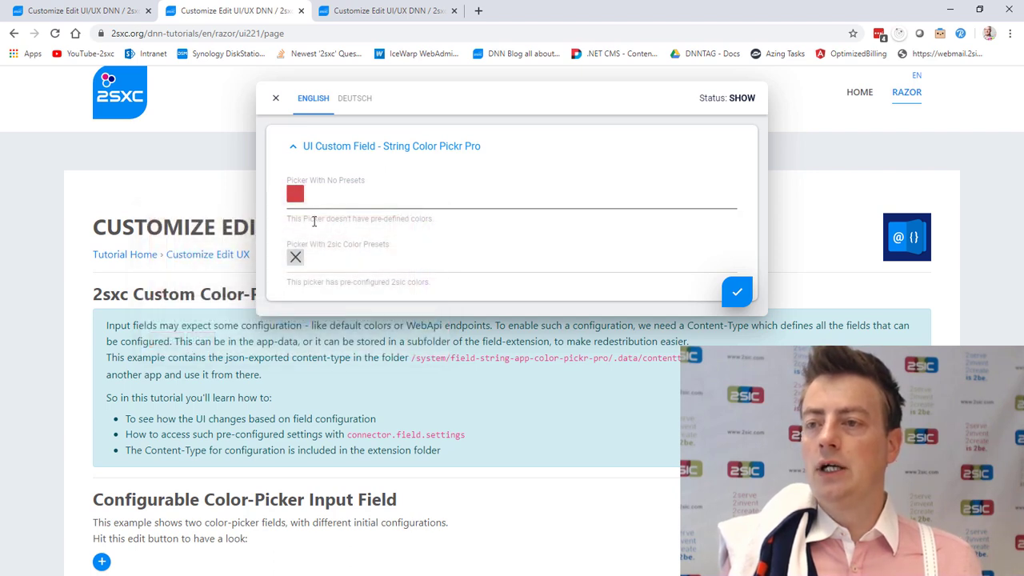
- Set Picker With 2sic Color Presets to the preset pink #D50F7E and close its color picker
left_click(295, 257)
left_click(175, 377)
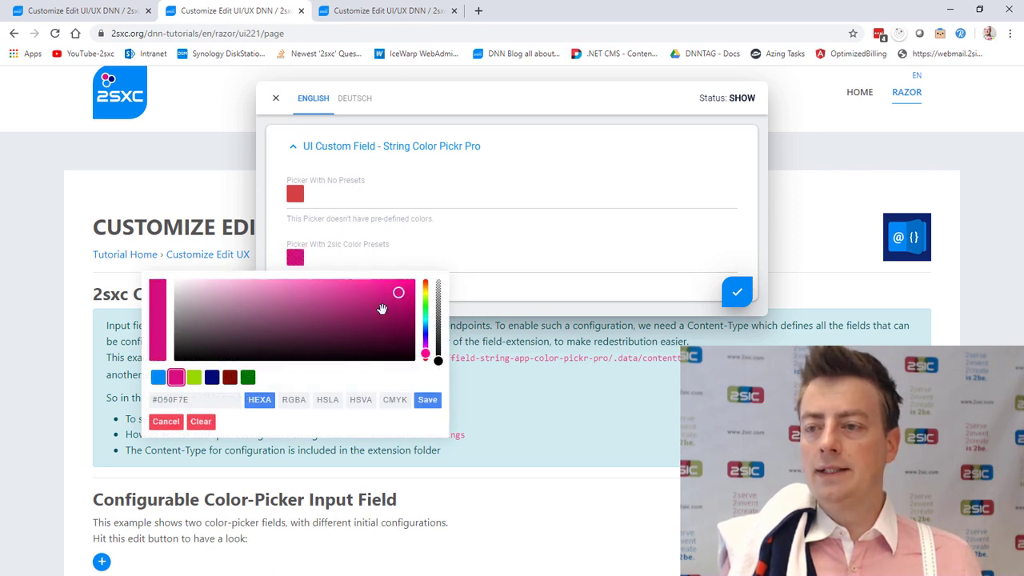
left_click(502, 217)
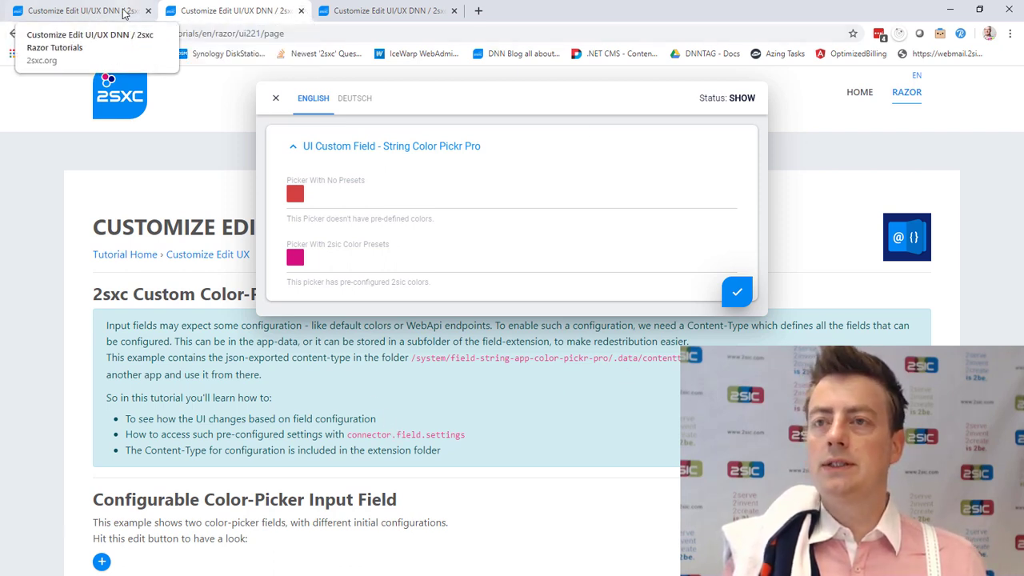
- Open the Basic HelloWorld Input Field tutorial, view its example edit form, and close the form
left_click(80, 10)
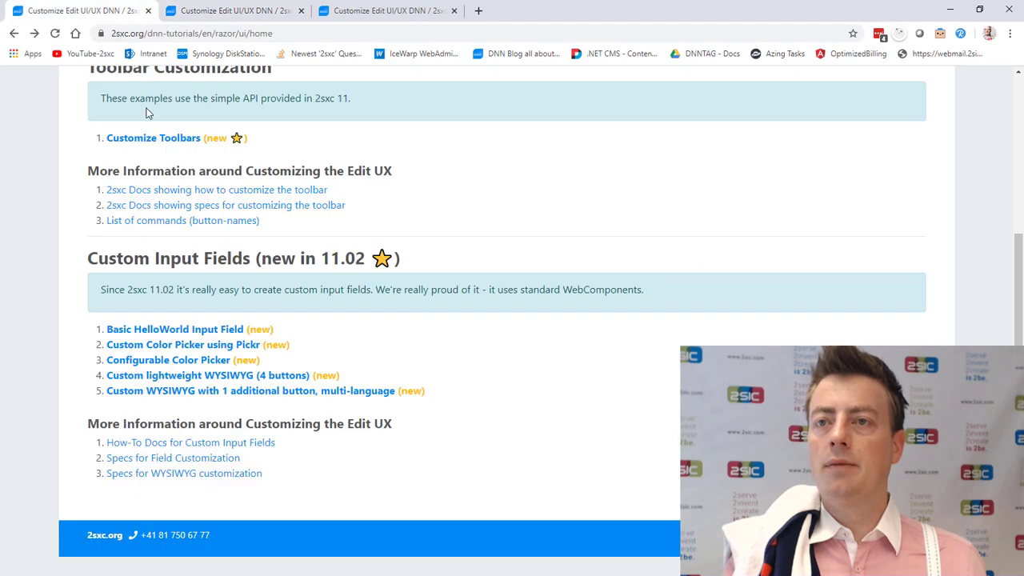
left_click(160, 331)
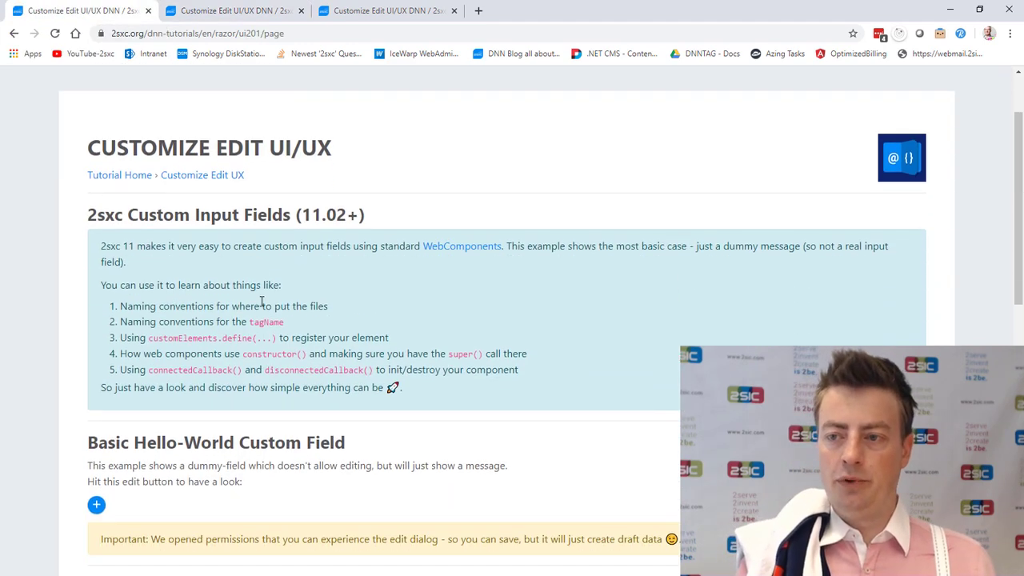
scroll(262, 302, "down", 2)
scroll(239, 328, "down", 1)
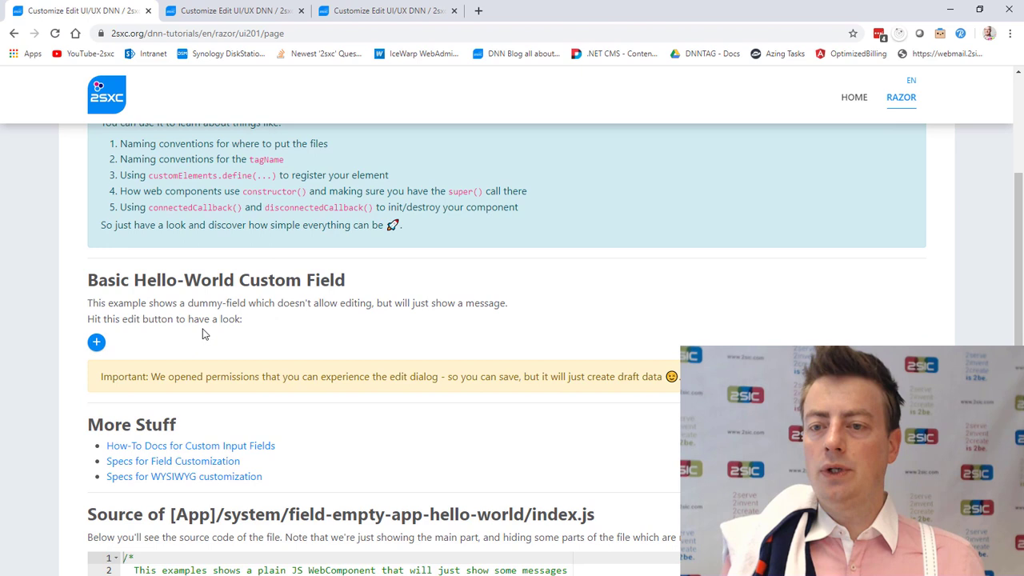
left_click(96, 344)
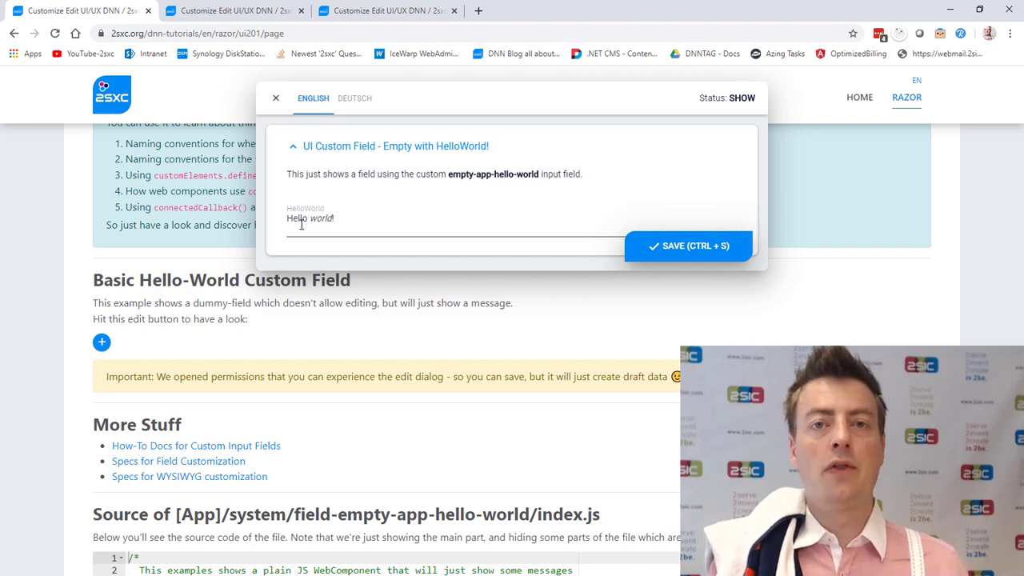
left_click(228, 262)
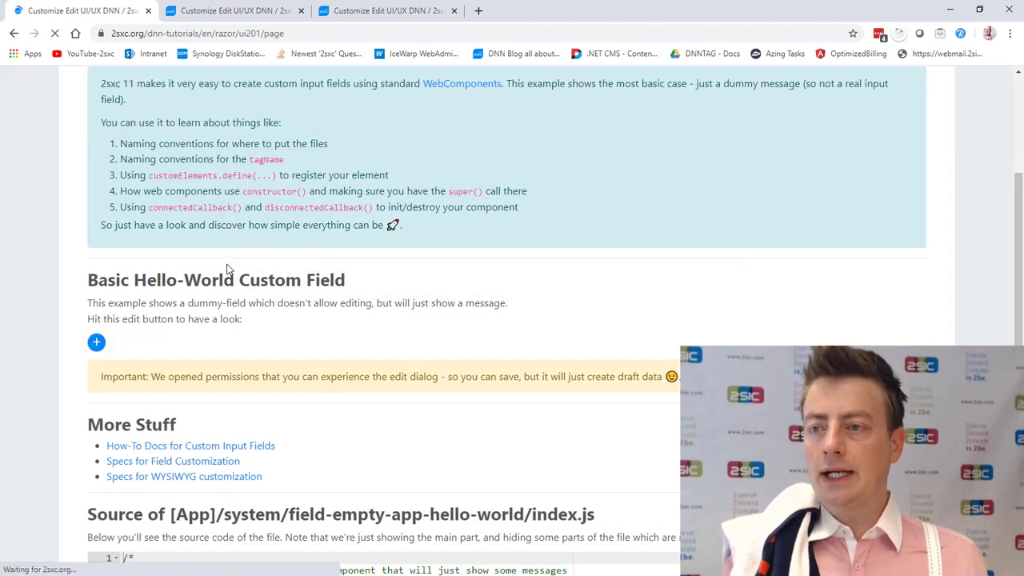
- Examine the folder naming in the Hello World source path, highlighting field, empty and app-hello-world in turn
scroll(228, 263, "down", 5)
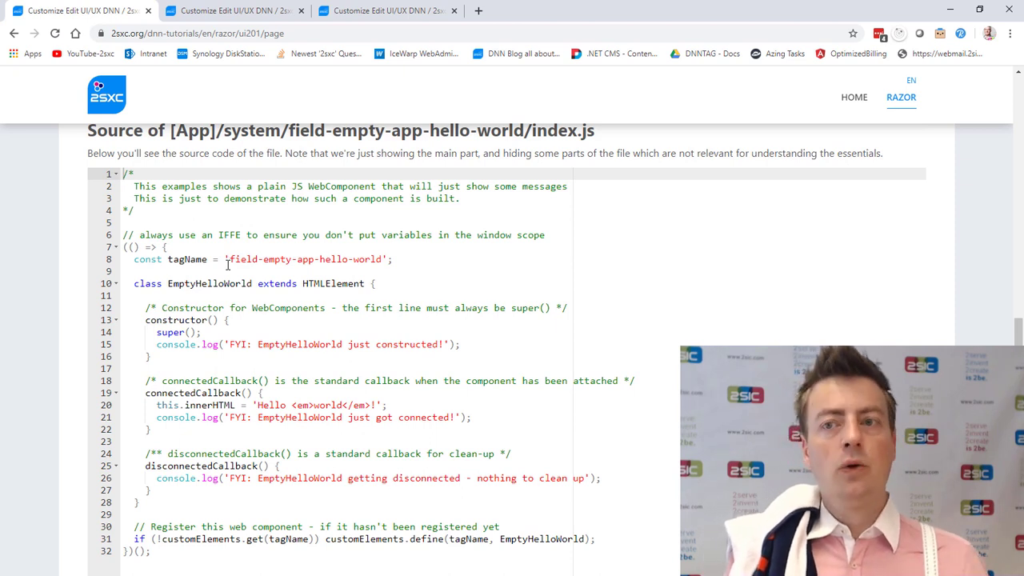
scroll(228, 266, "up", 1)
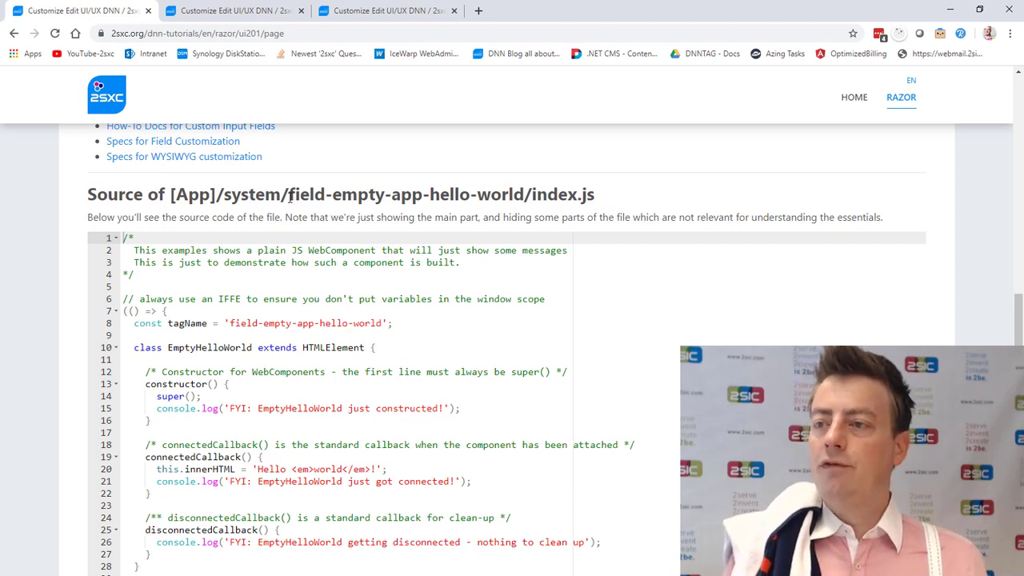
double_click(301, 198)
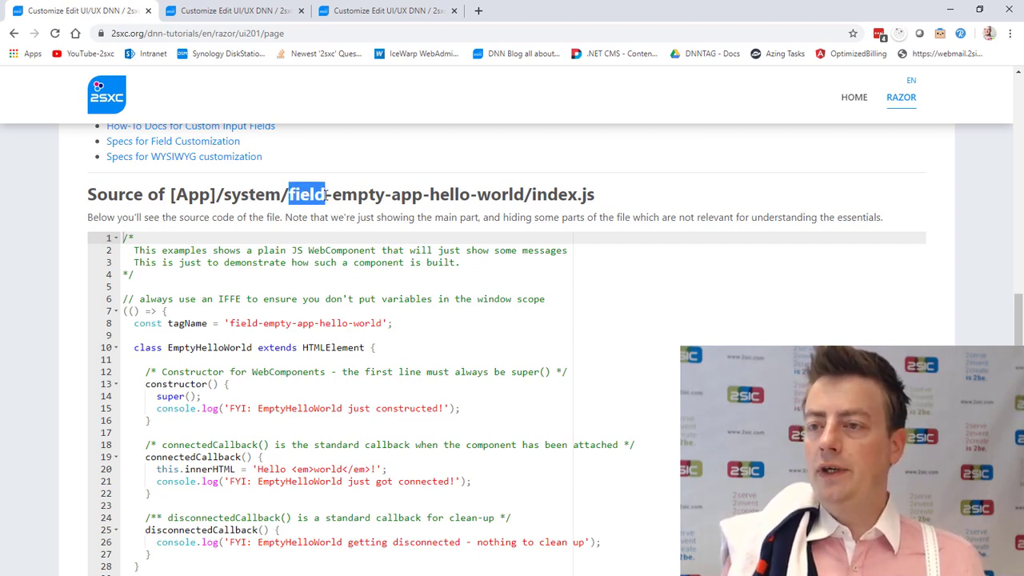
double_click(350, 198)
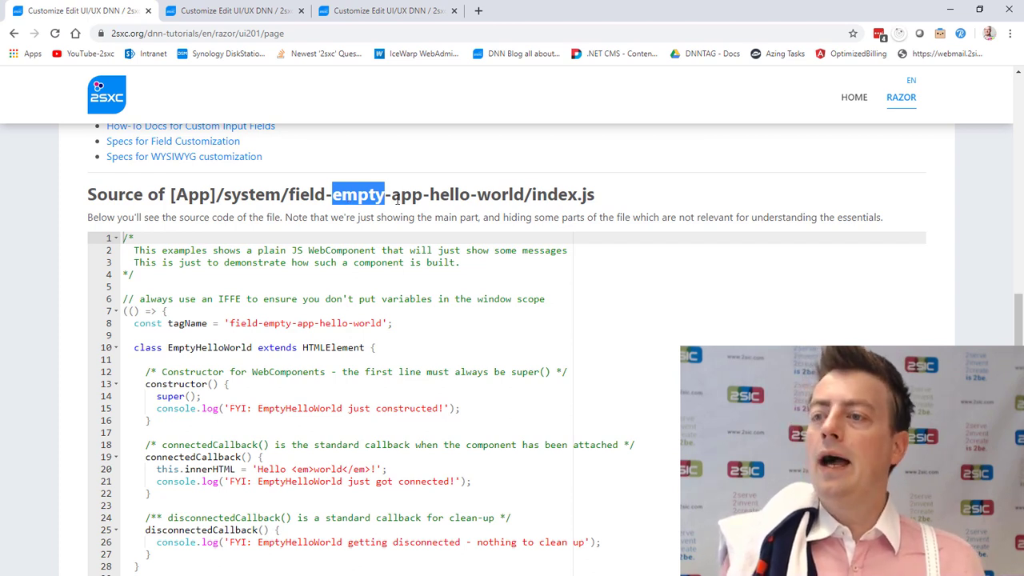
left_click_drag(395, 198, 491, 190)
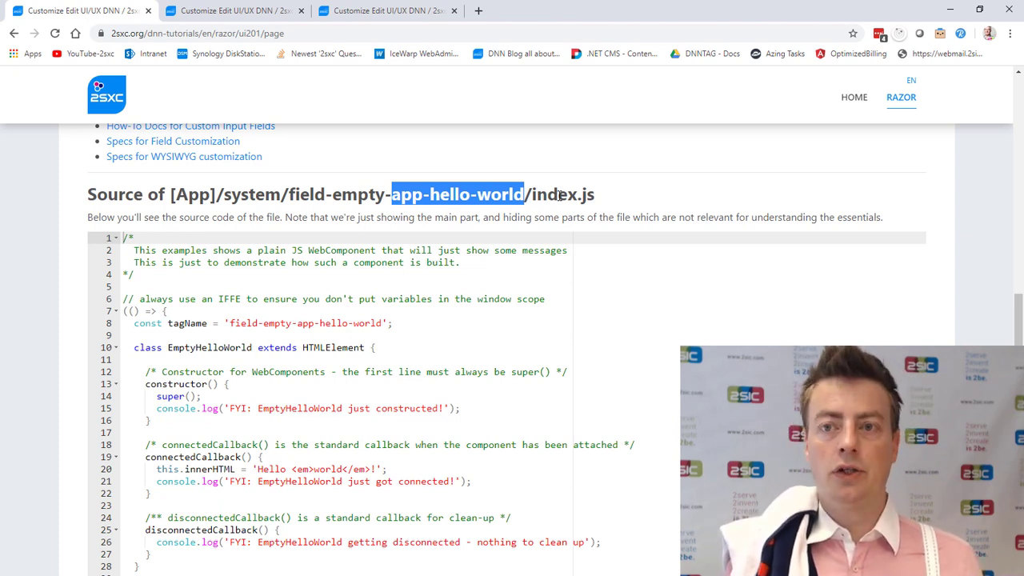
- Examine the EmptyHelloWorld class in index.js, highlighting its declaration, constructor, connectedCallback and disconnectedCallback
scroll(333, 272, "down", 1)
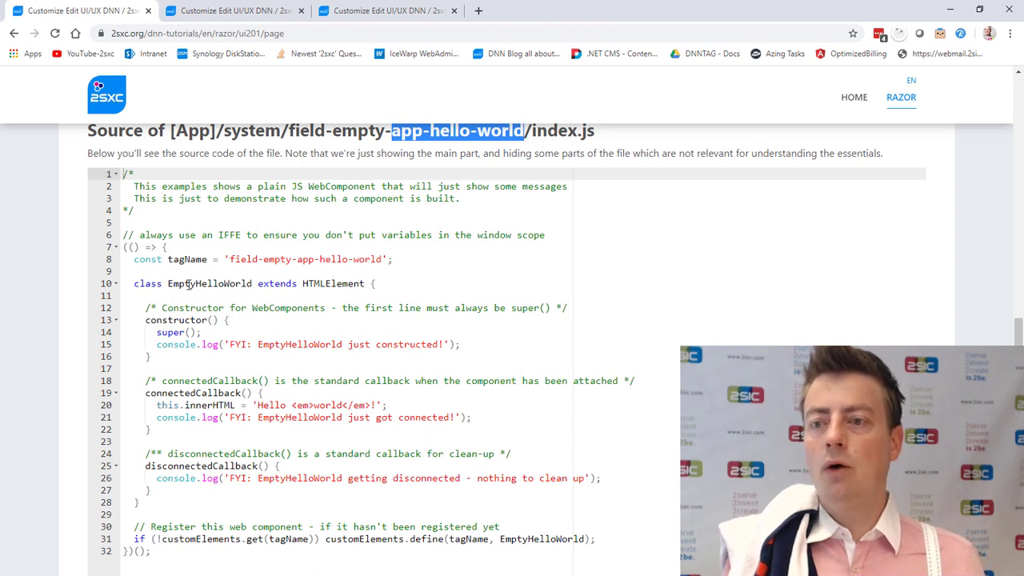
left_click_drag(134, 283, 330, 284)
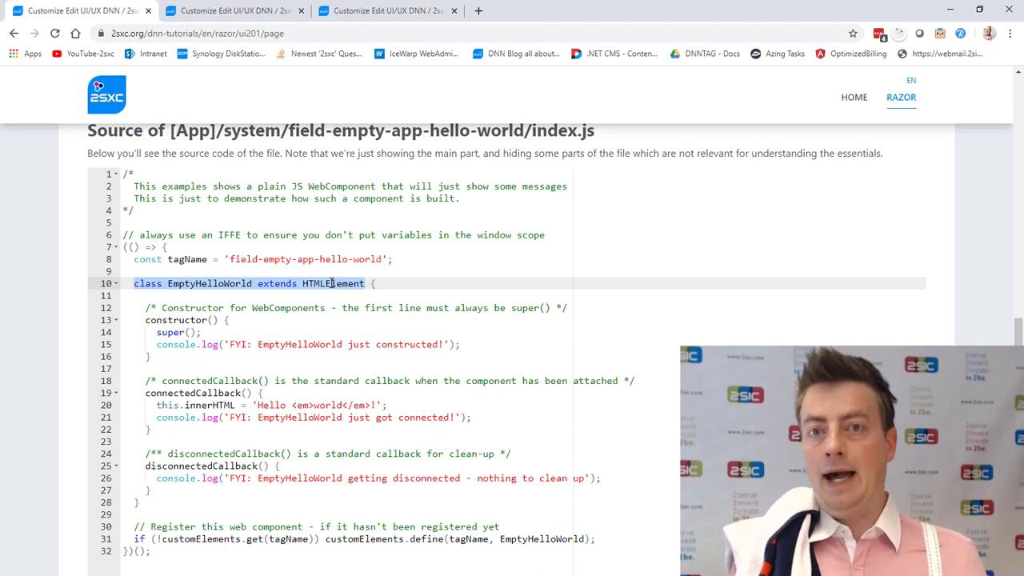
scroll(325, 272, "down", 1)
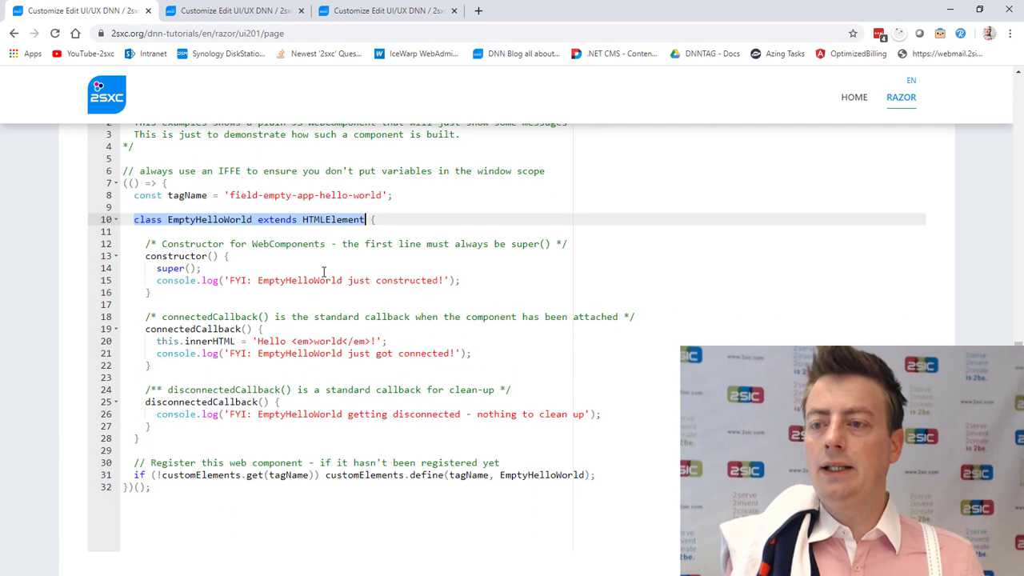
left_click(158, 256)
double_click(158, 256)
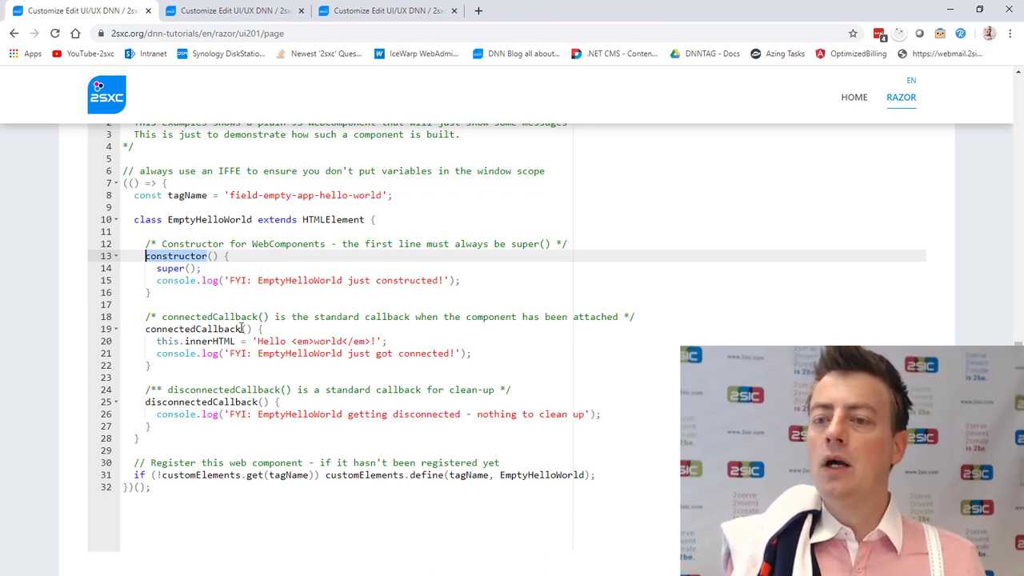
scroll(243, 329, "down", 1)
double_click(196, 265)
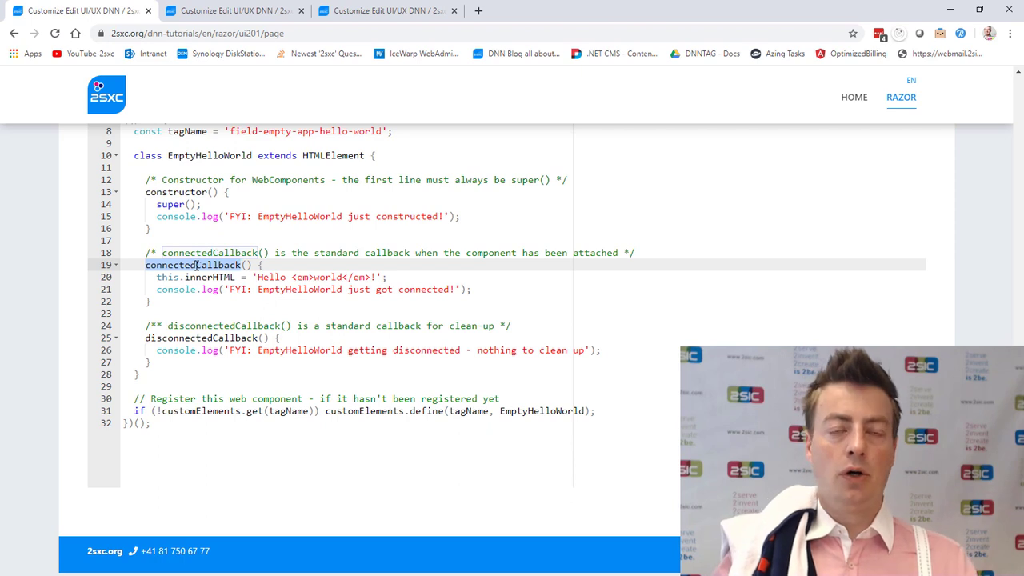
double_click(194, 339)
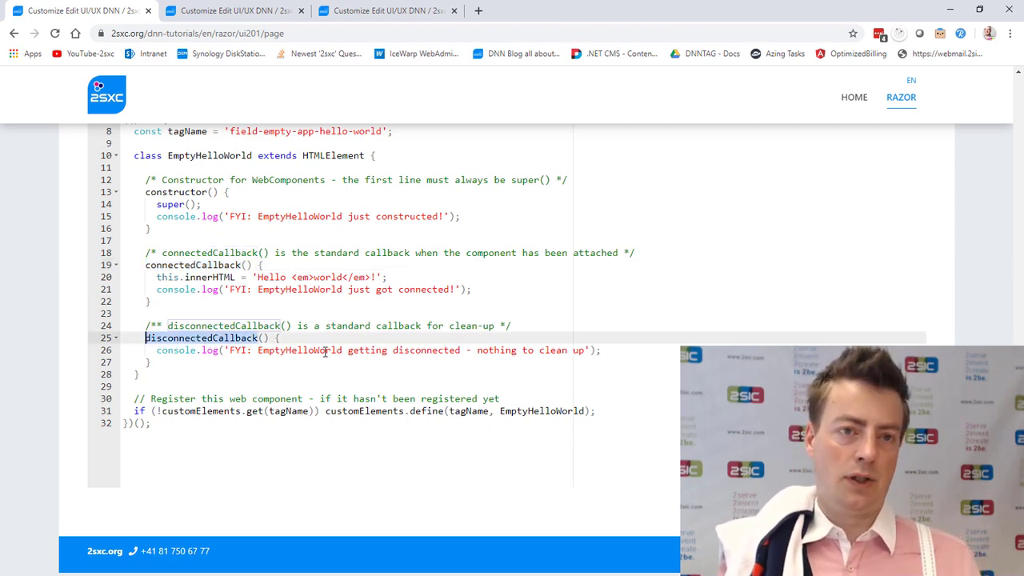
- Examine how the web component is registered, highlighting customElements.define and the tagName value in the source code
double_click(355, 413)
left_click_drag(365, 413, 428, 412)
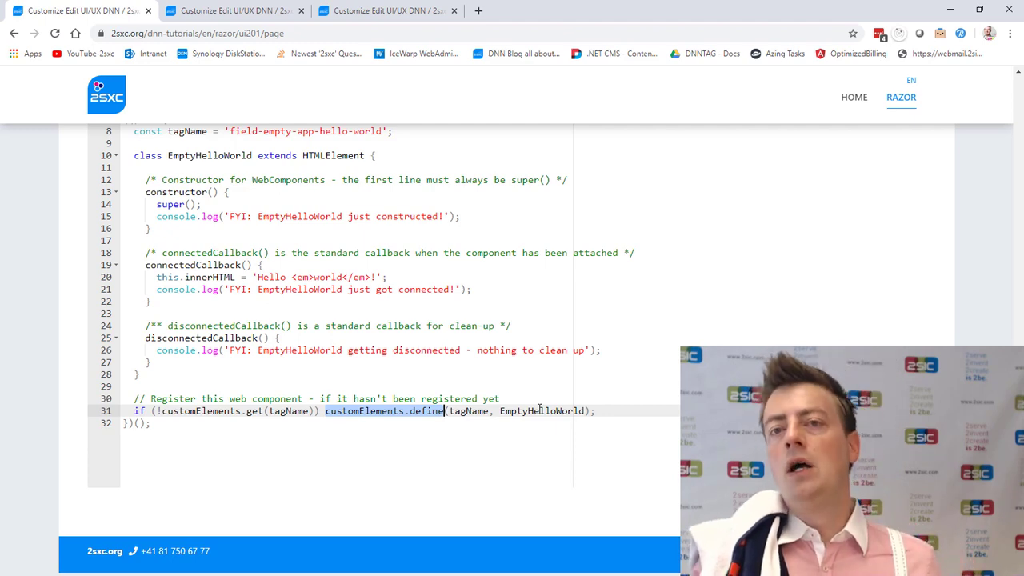
scroll(485, 388, "up", 2)
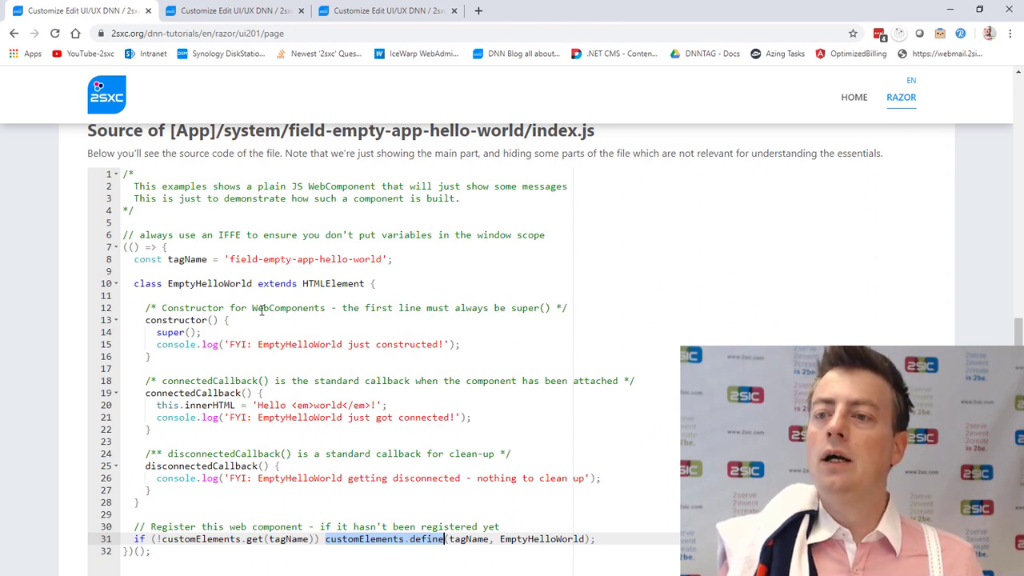
left_click(241, 259)
left_click_drag(241, 259, 346, 260)
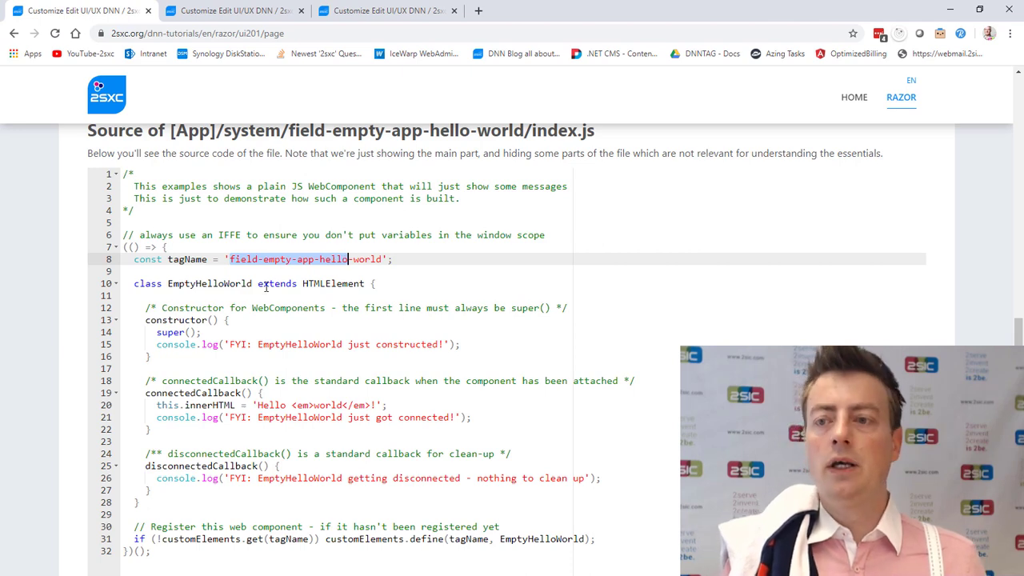
- Reopen the Basic Hello-World Custom Field edit form to view its message, and close it again
scroll(267, 287, "up", 3)
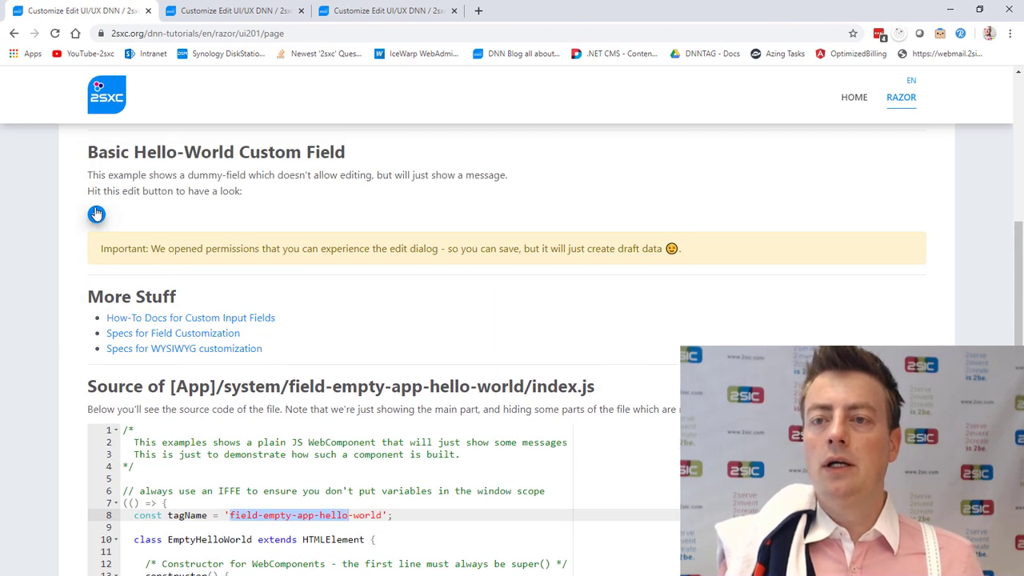
left_click(96, 213)
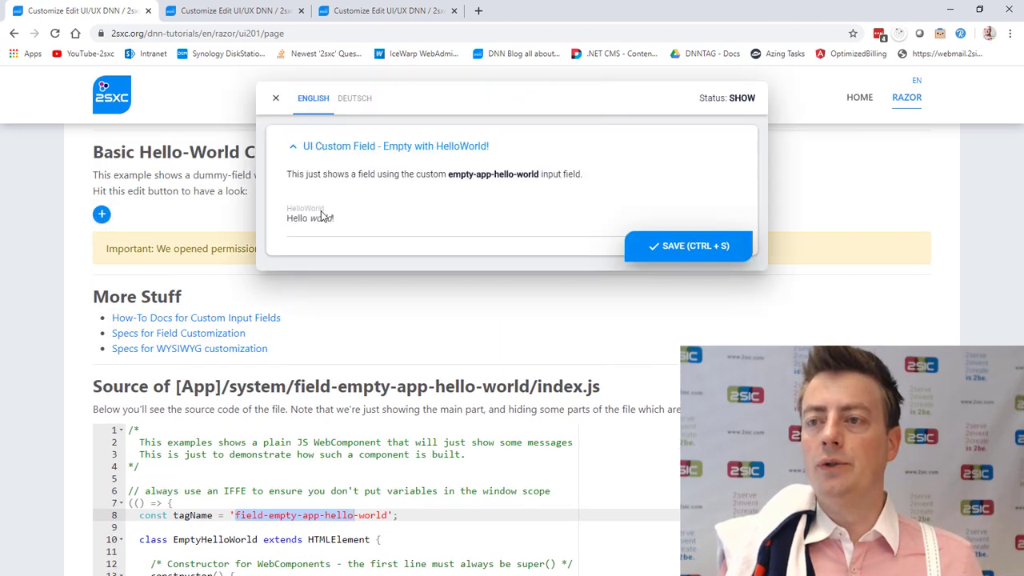
left_click(148, 208)
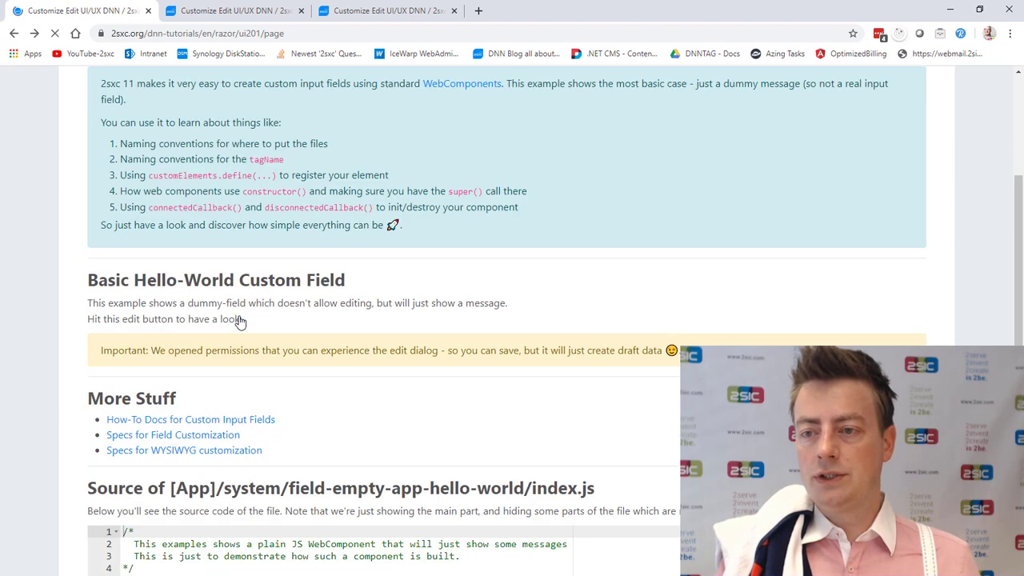
- Return to the tutorial list and open Custom Color Picker using Pickr at its String Color-Picker example
key("alt+Left")
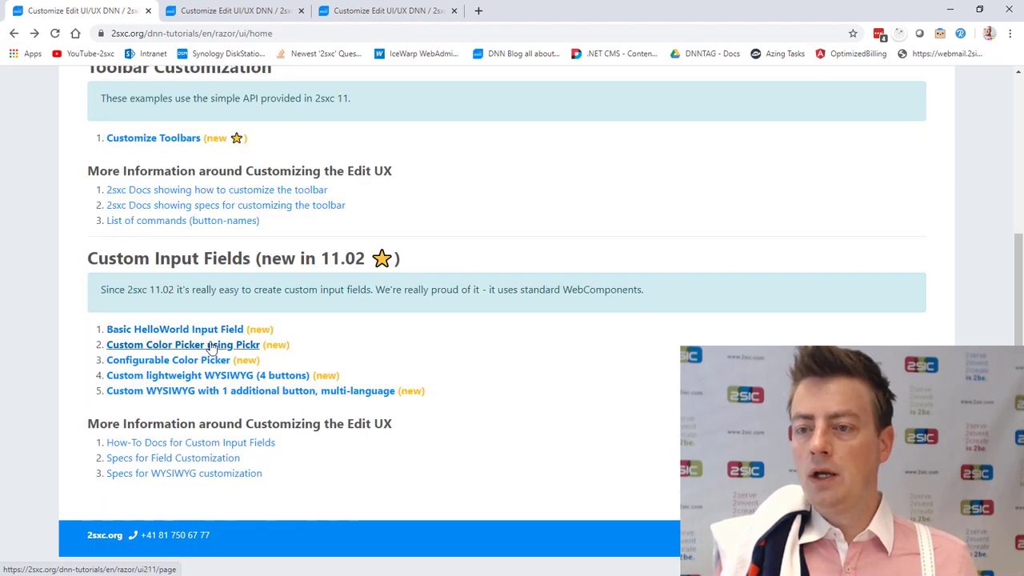
left_click(212, 348)
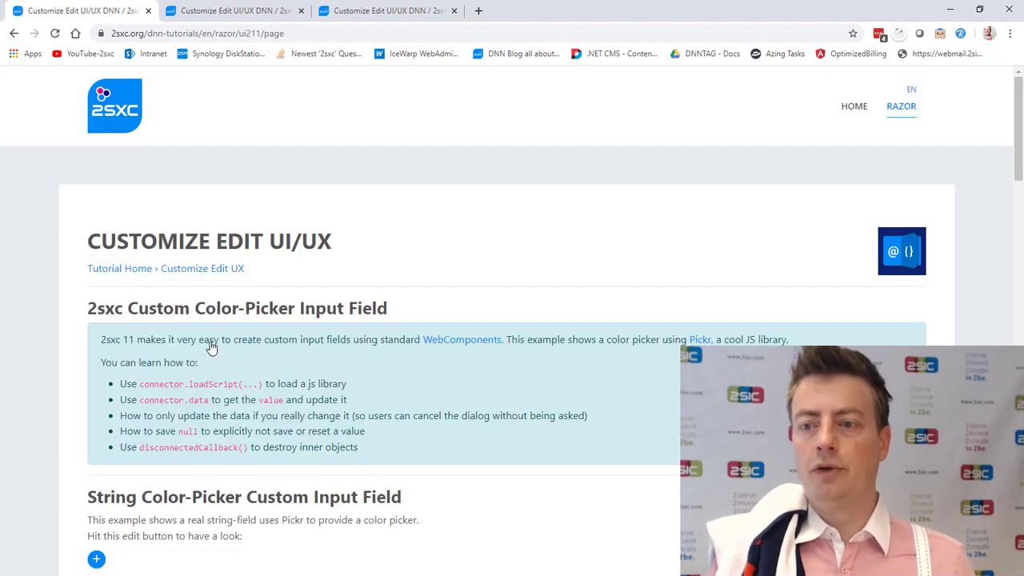
scroll(212, 348, "down", 3)
scroll(212, 346, "down", 1)
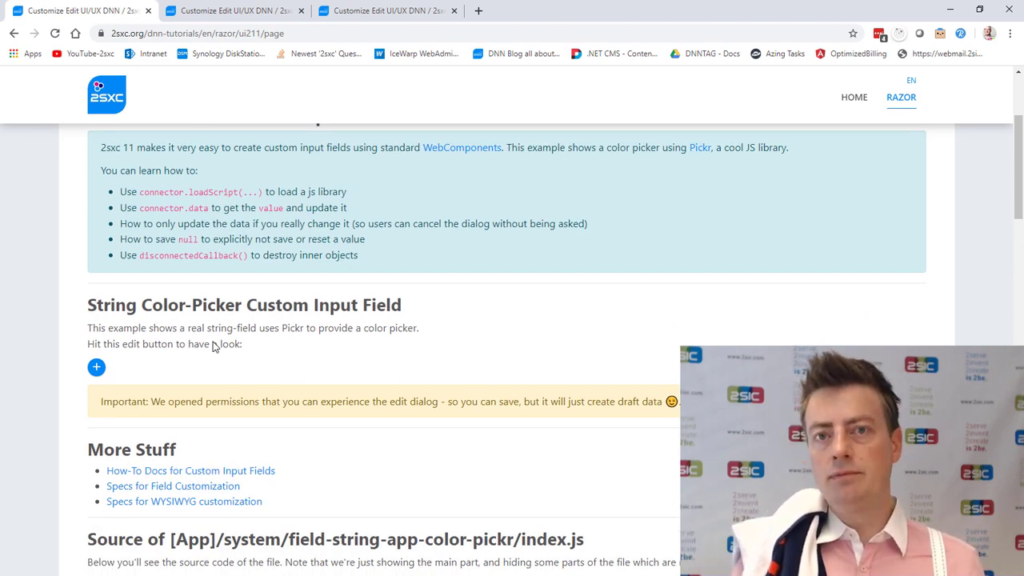
- Open the String Color-Picker edit form, view the Color1 picker, and close the picker without choosing a color
left_click(96, 366)
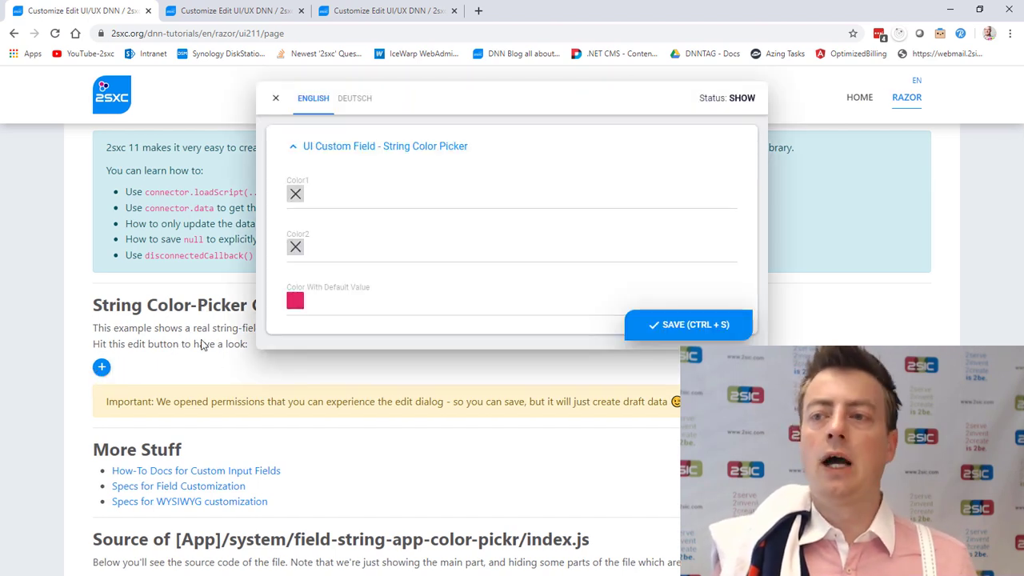
left_click(296, 194)
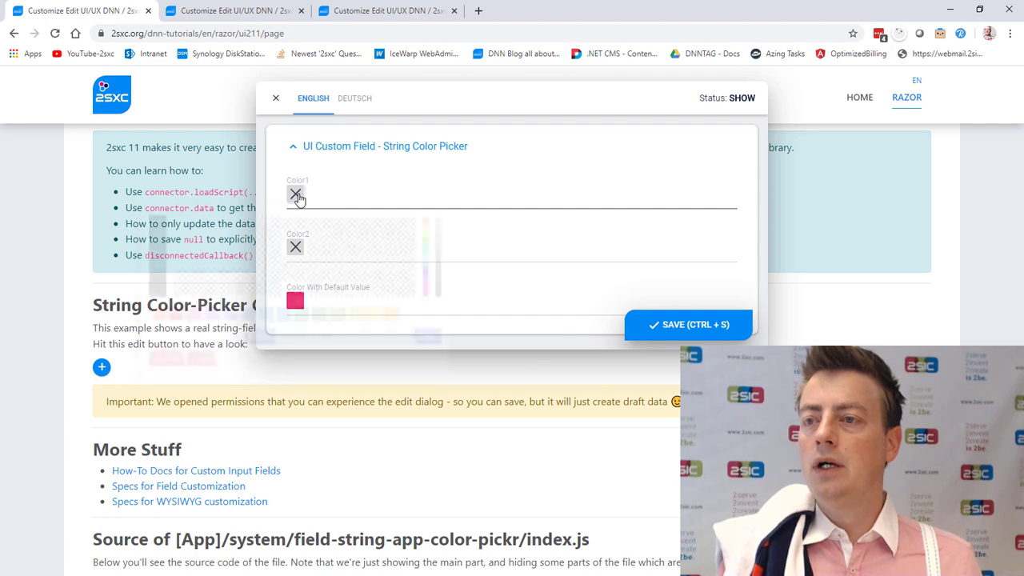
left_click(357, 199)
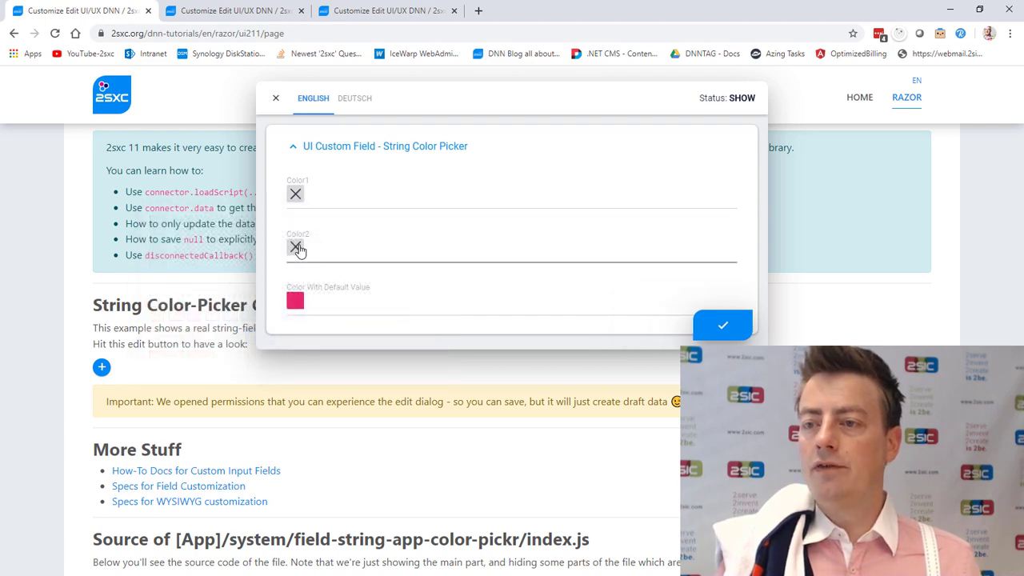
- View the Color2 and Color With Default Value pickers without choosing colors, and close the String Color-Picker edit form
left_click(295, 247)
left_click(331, 245)
left_click(296, 308)
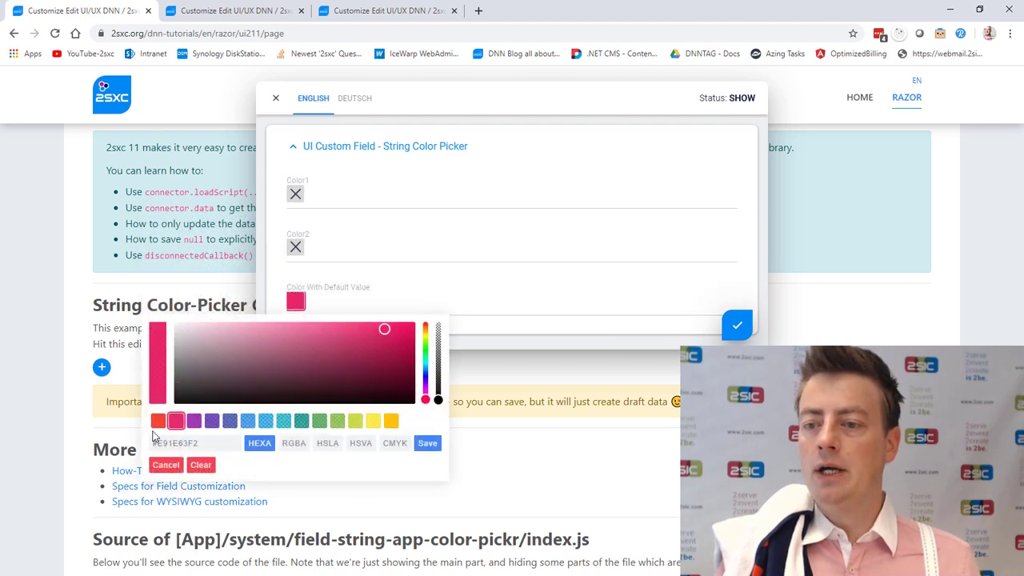
left_click(370, 251)
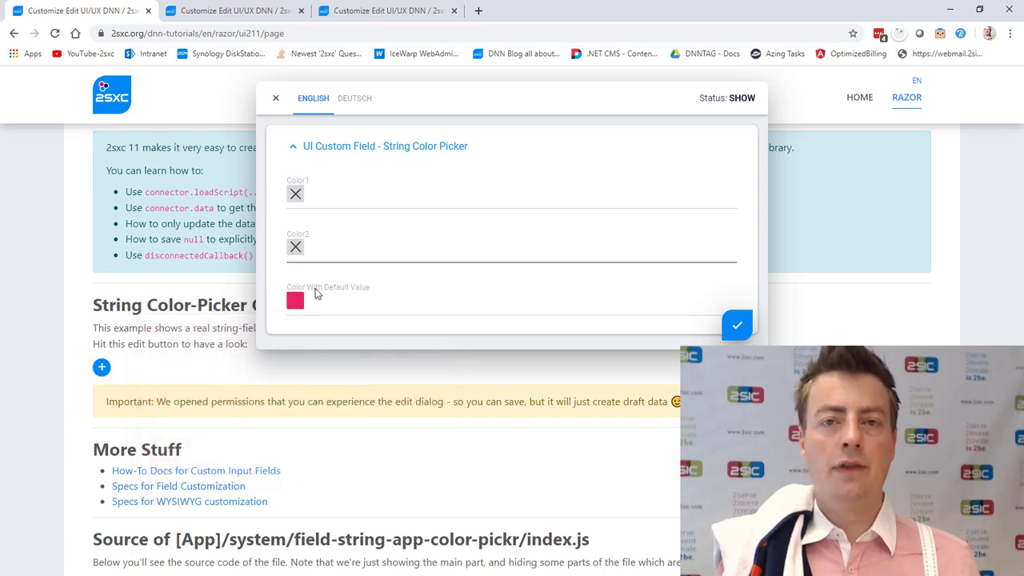
left_click(209, 340)
- Show the source of field-string-app-color-pickr/index.js and highlight the tagName value and the pickrJsCdn URL
scroll(251, 317, "down", 6)
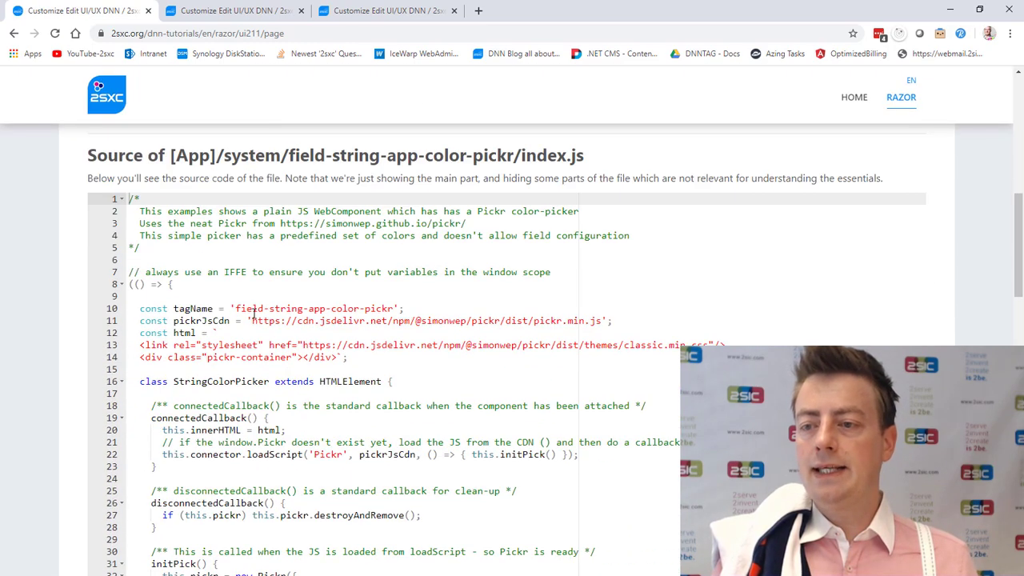
left_click_drag(235, 181, 393, 182)
scroll(336, 237, "up", 1)
scroll(335, 240, "up", 1)
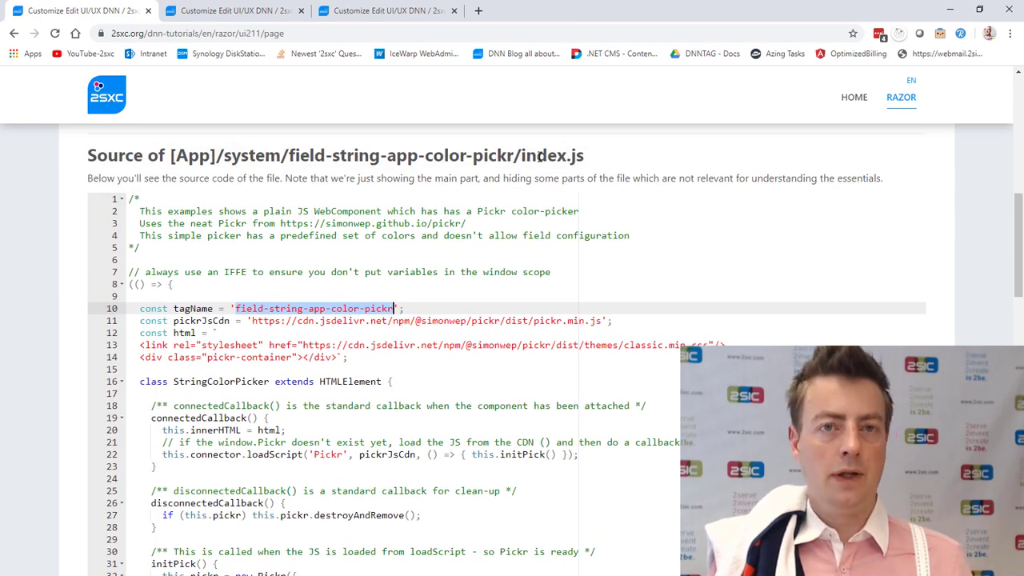
scroll(436, 259, "down", 1)
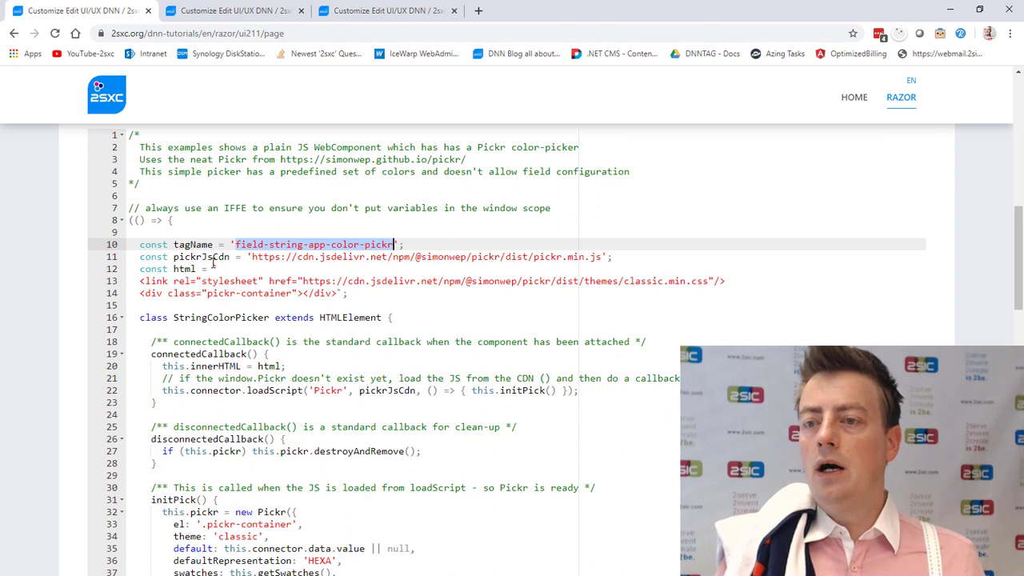
left_click_drag(253, 258, 584, 258)
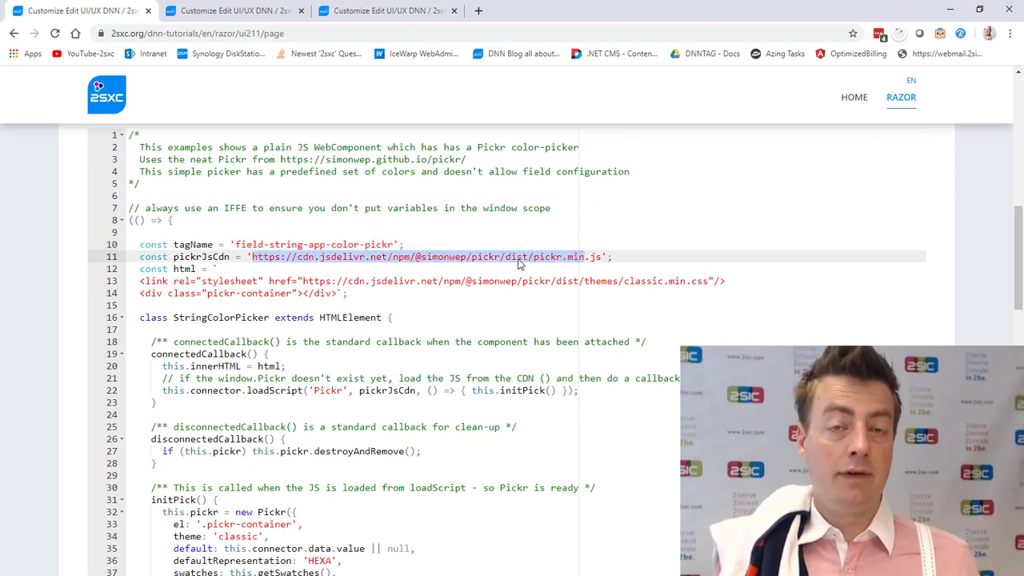
- Highlight the html constant's stylesheet link and its pickr-container div in the source code
scroll(516, 263, "down", 1)
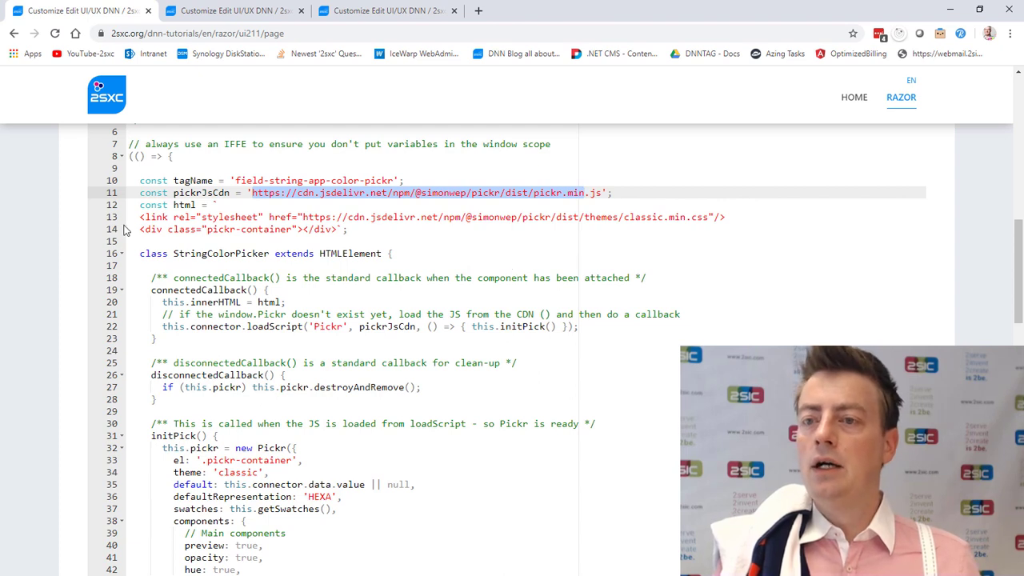
left_click_drag(140, 217, 331, 230)
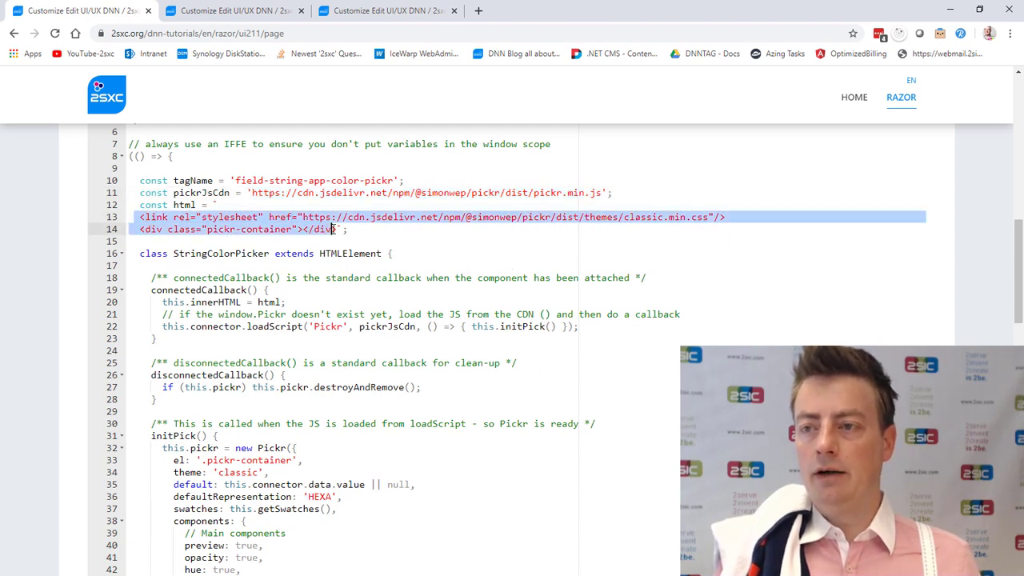
left_click(219, 218)
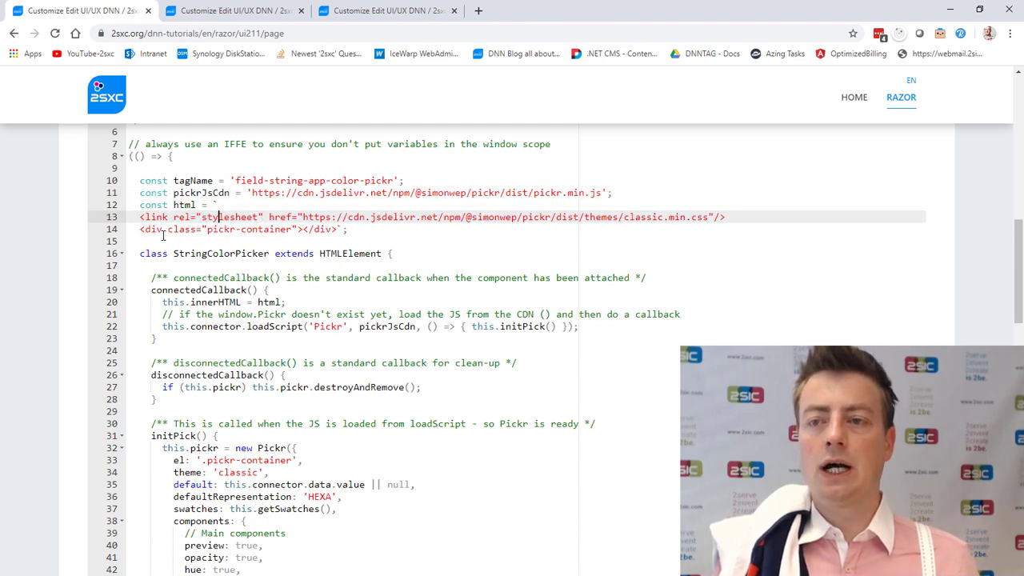
left_click(141, 231)
left_click_drag(141, 230, 330, 232)
- Examine the loadScript call in connectedCallback, highlighting its 'Pickr' and pickrJsCdn arguments
scroll(315, 244, "down", 1)
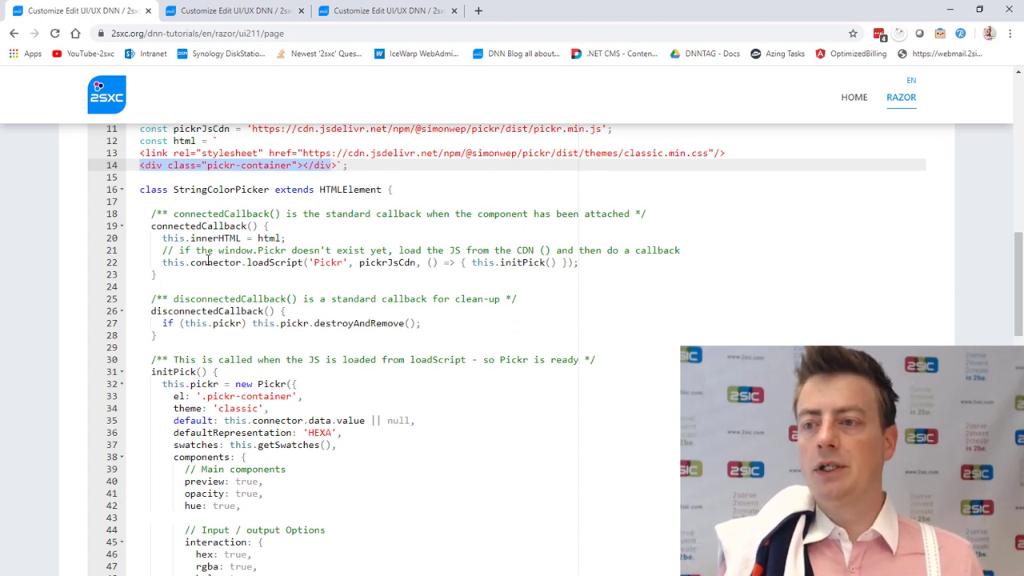
double_click(324, 262)
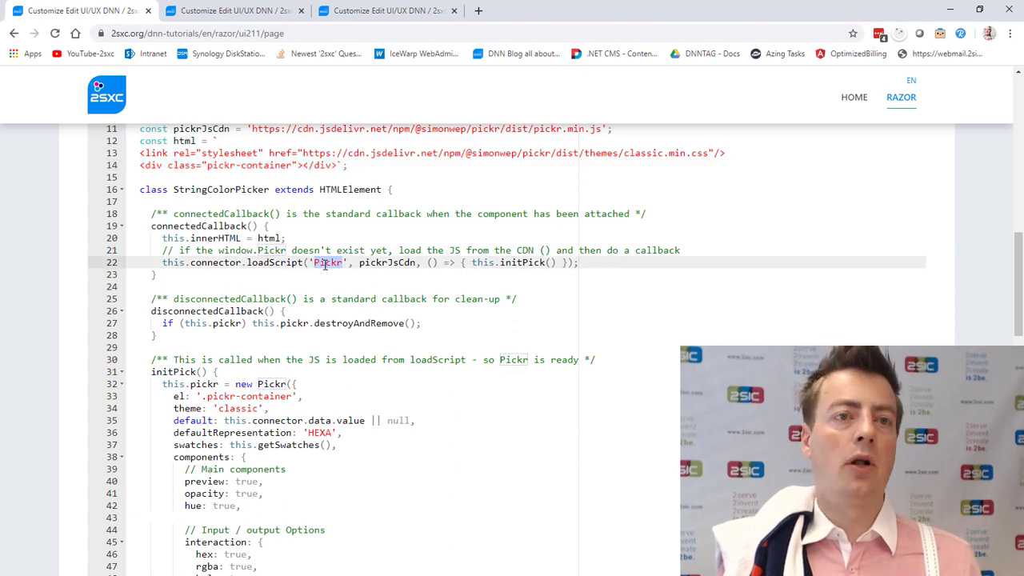
left_click(382, 262)
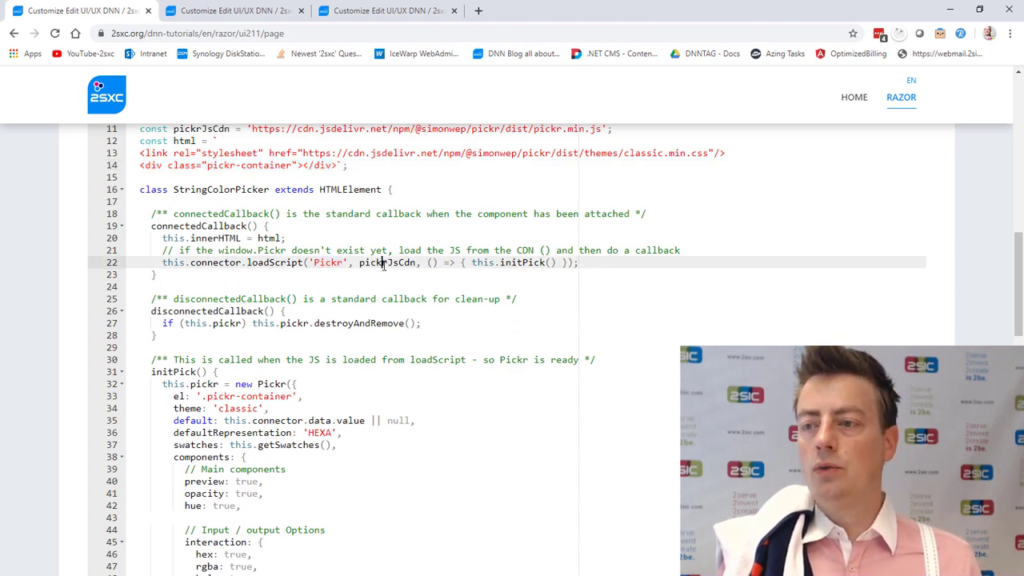
double_click(384, 262)
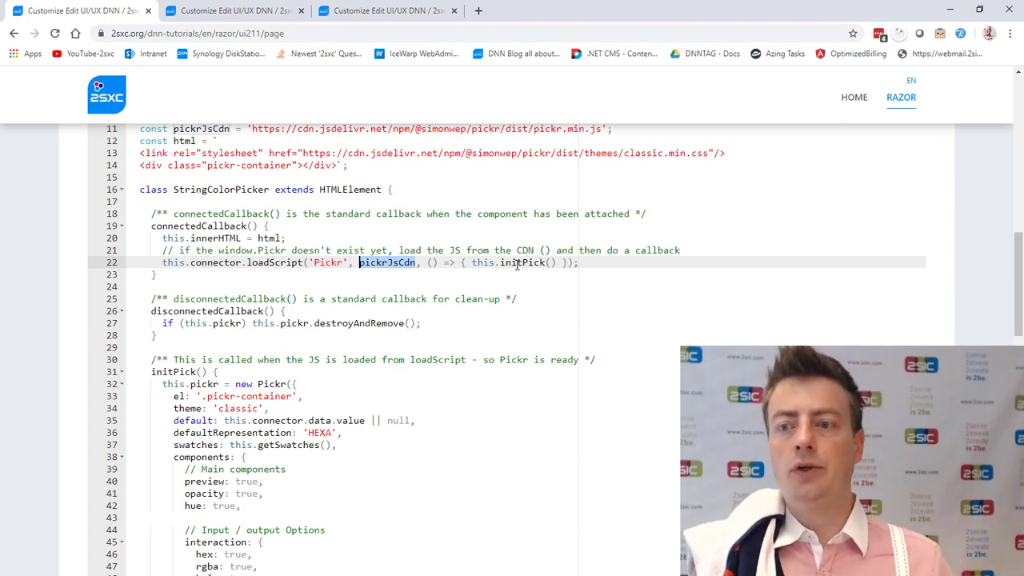
- Examine the Pickr setup in initPick, highlighting this.connector in the default value setting
scroll(517, 264, "down", 3)
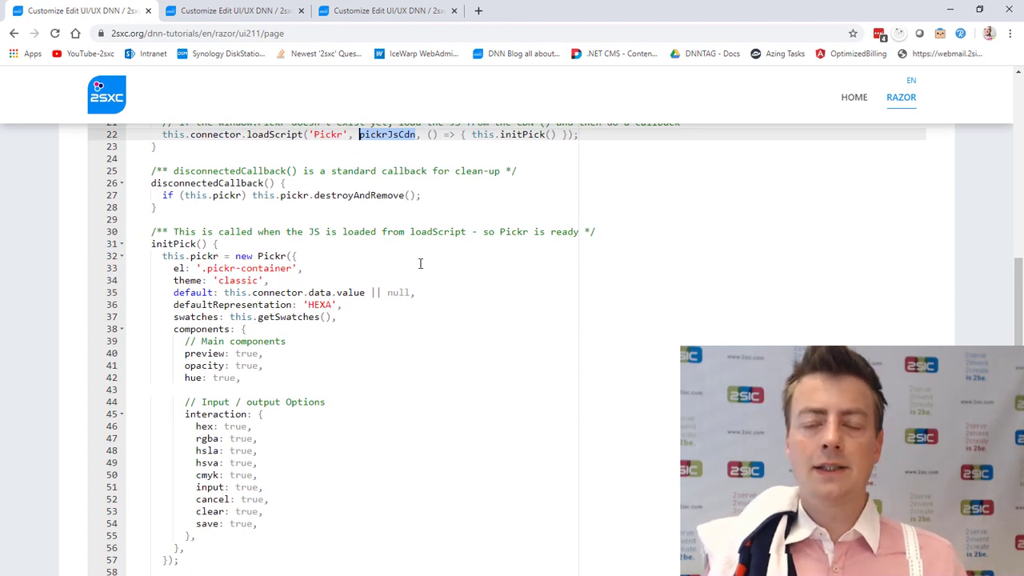
scroll(419, 263, "down", 2)
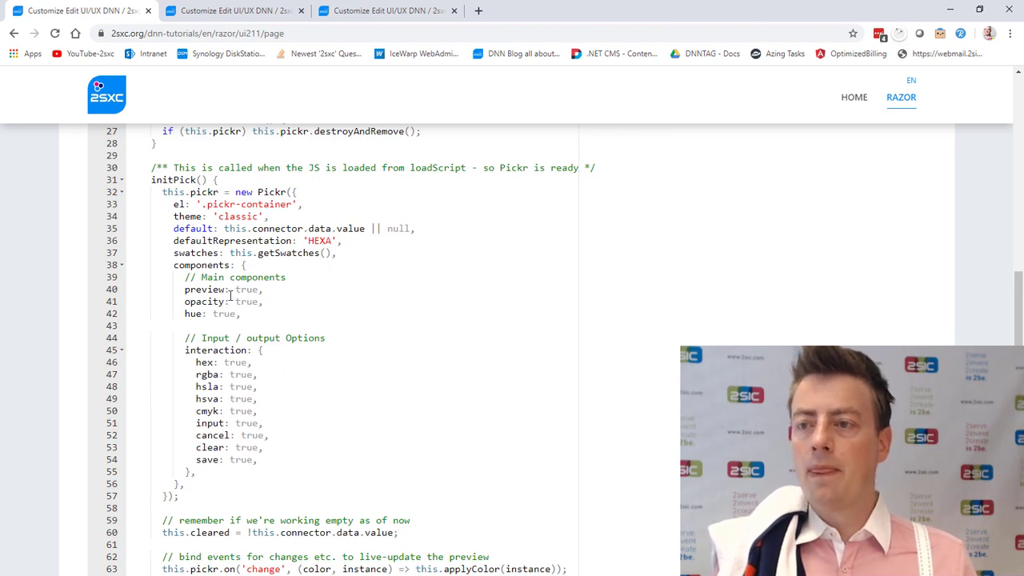
double_click(238, 230)
left_click_drag(238, 229, 289, 230)
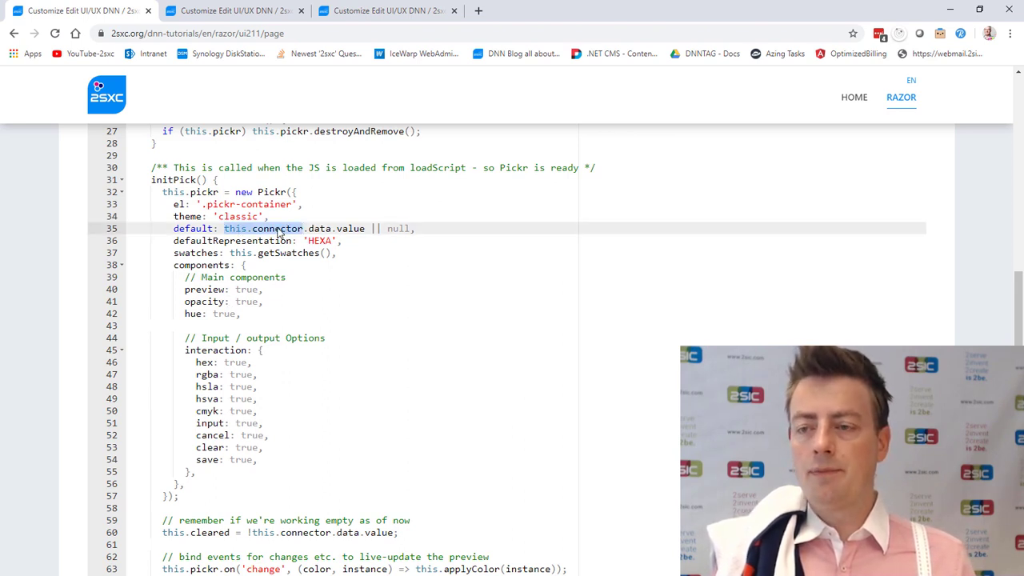
left_click(277, 229)
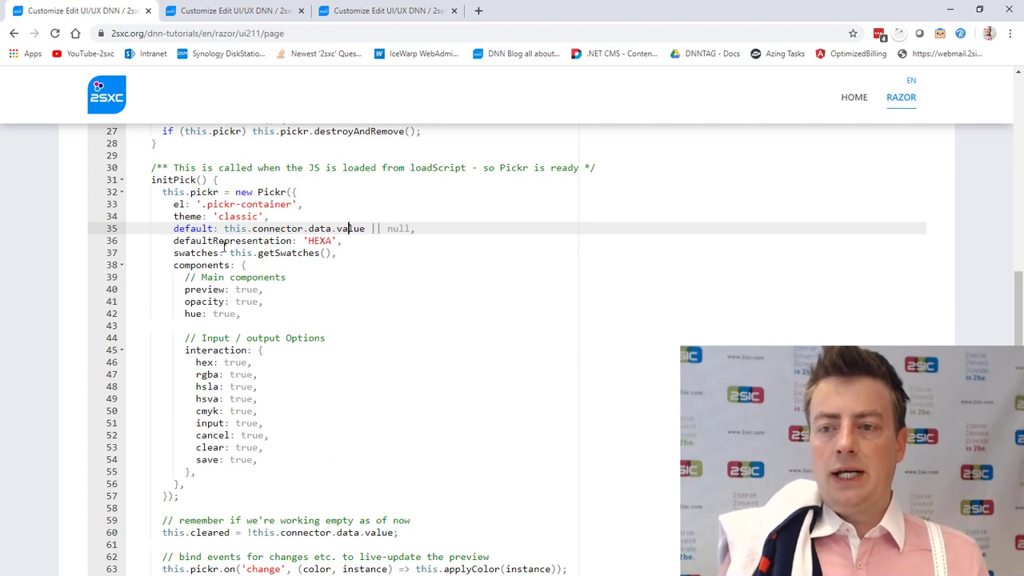
- Review the rest of the code, from the Pickr event bindings and update functions to the customElements.define registration
scroll(237, 368, "down", 3)
scroll(237, 368, "down", 3)
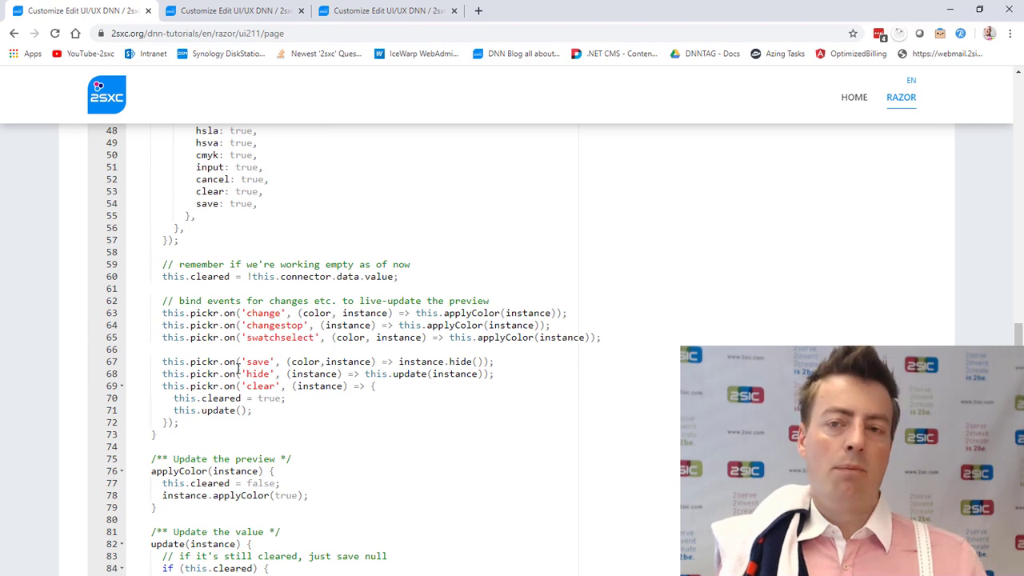
scroll(237, 368, "down", 2)
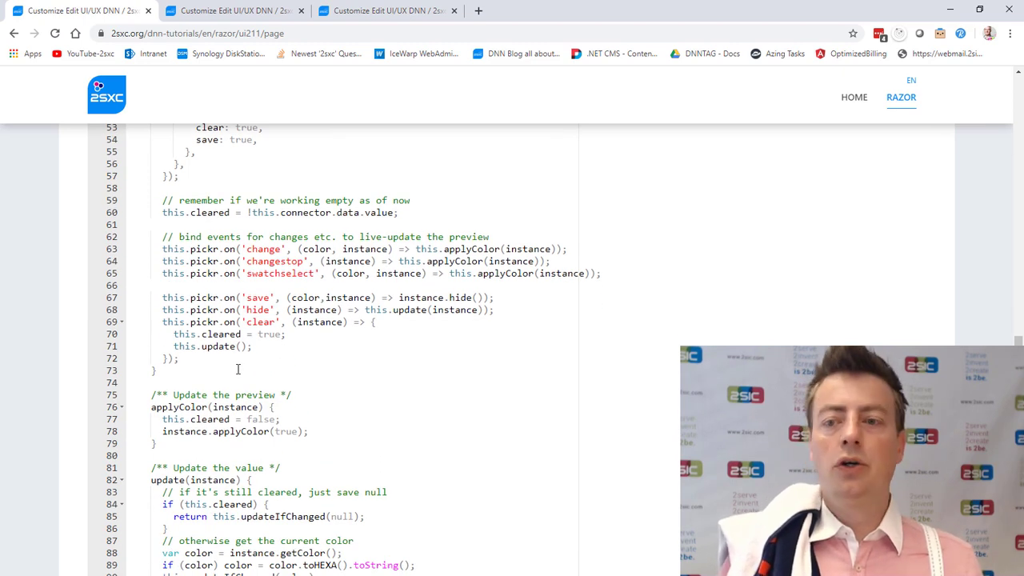
scroll(238, 369, "down", 6)
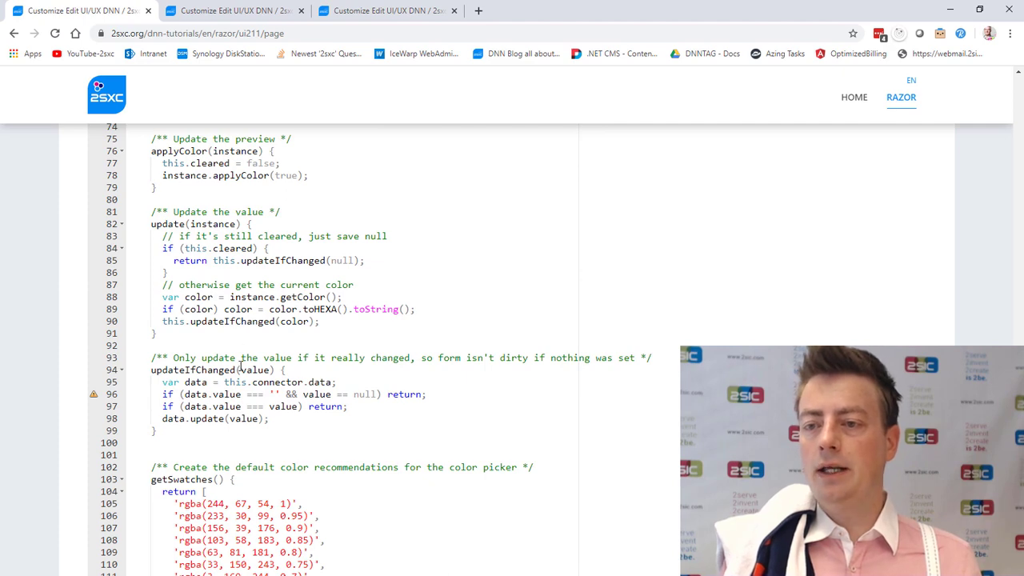
scroll(241, 365, "down", 6)
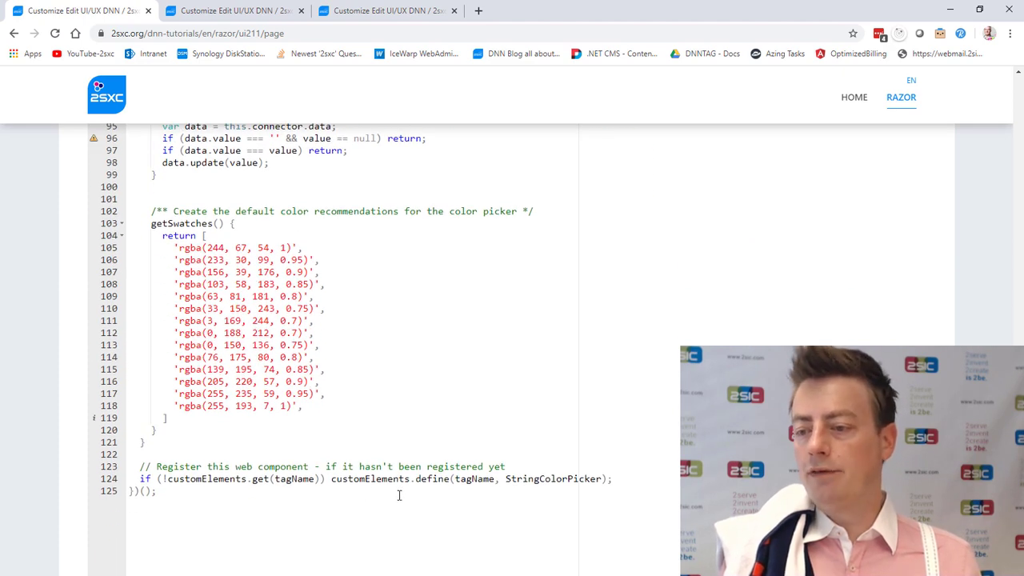
left_click(400, 478)
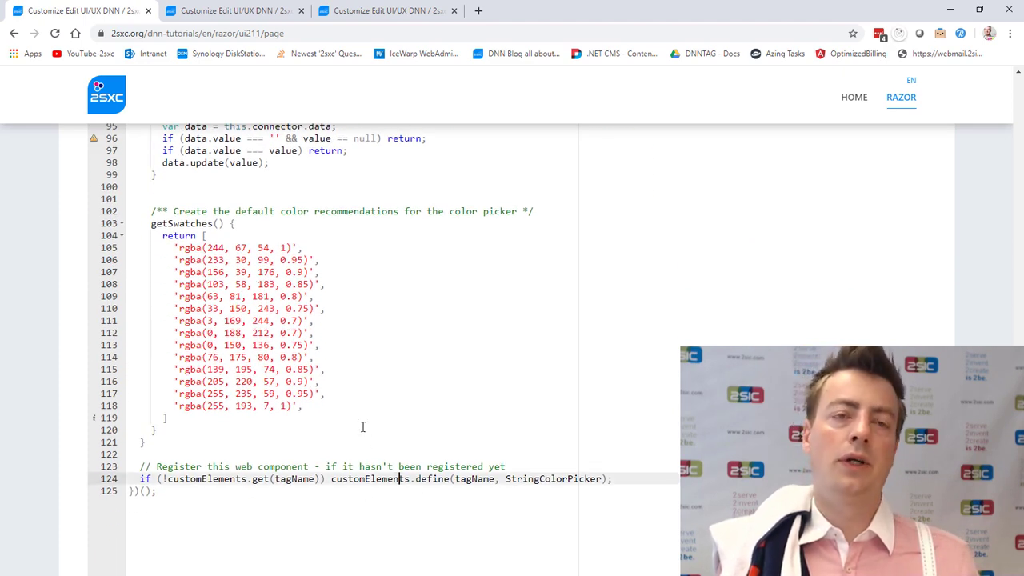
- Return to the start of the source and highlight the IFFE comment, the function's opening and the tagName constant
scroll(363, 426, "up", 20)
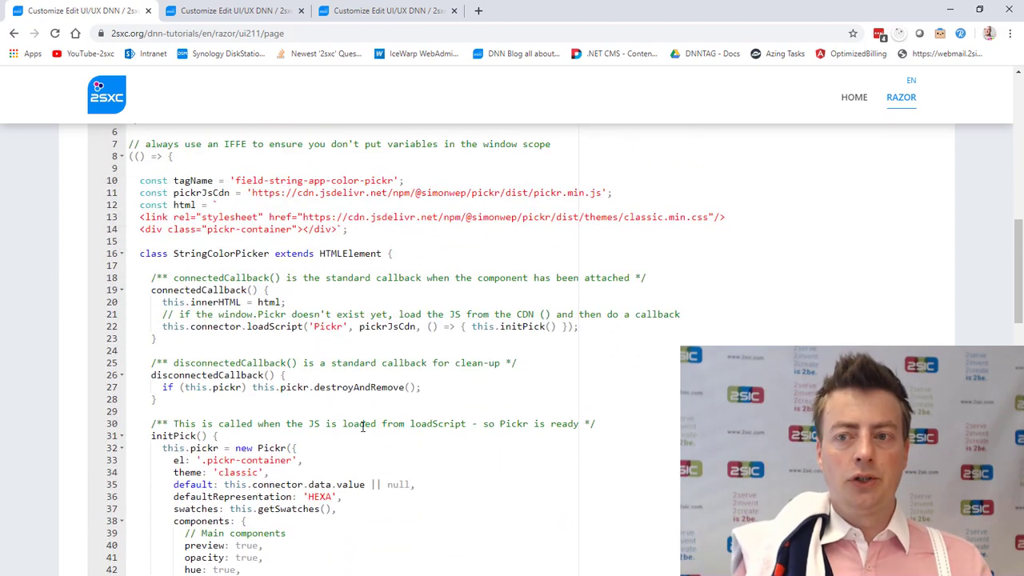
scroll(362, 426, "up", 3)
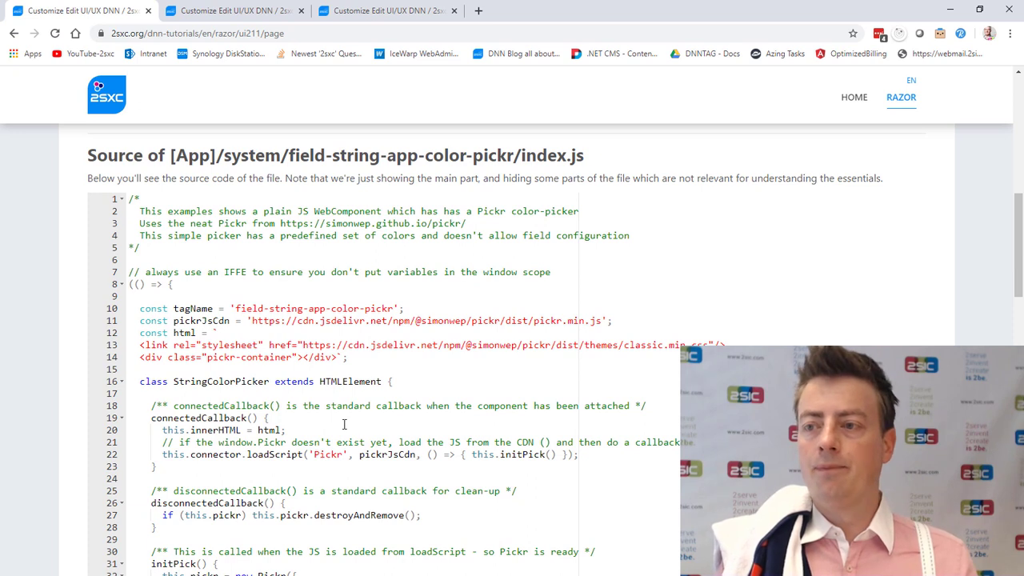
left_click_drag(128, 273, 552, 273)
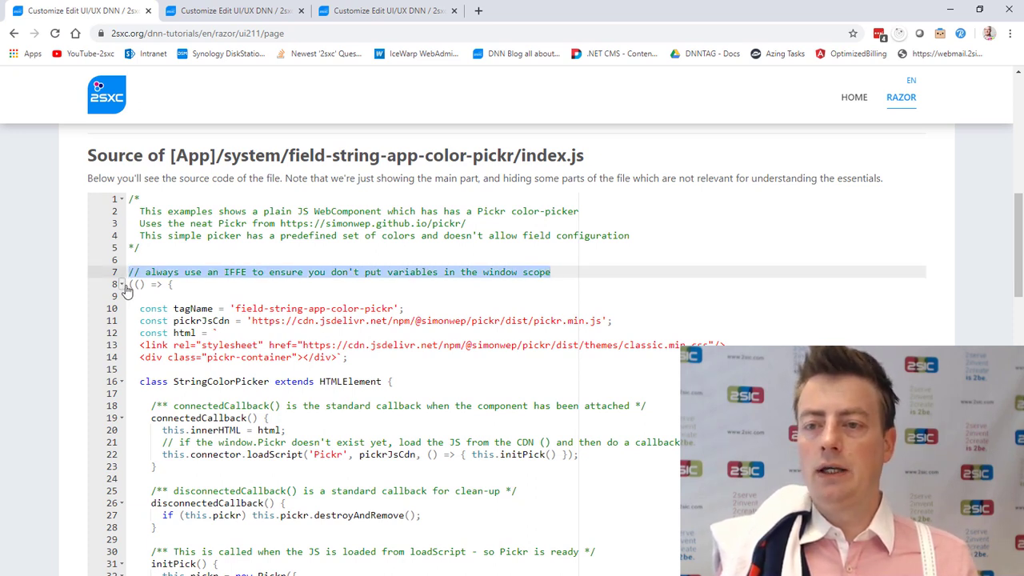
left_click_drag(128, 284, 145, 286)
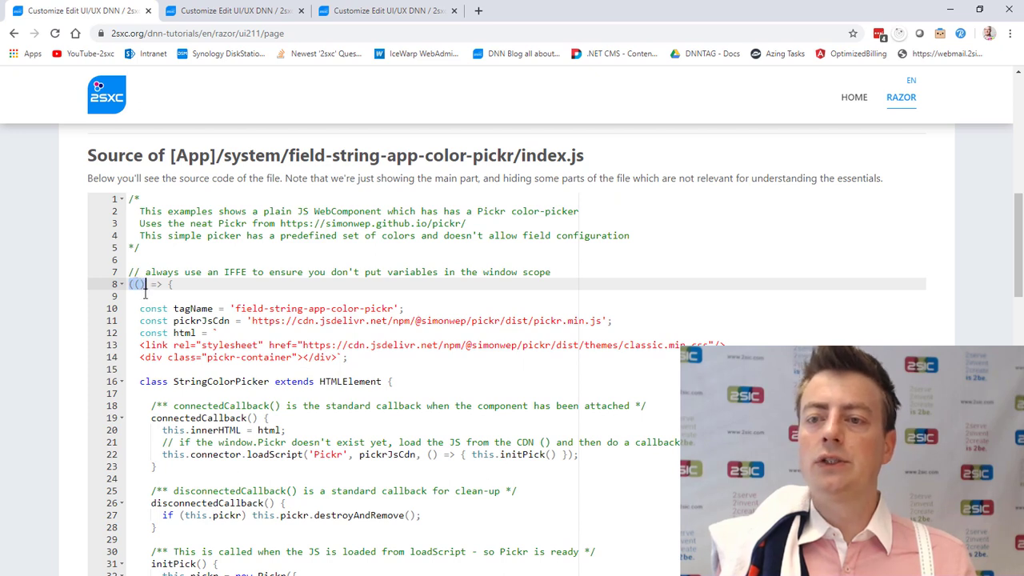
double_click(186, 310)
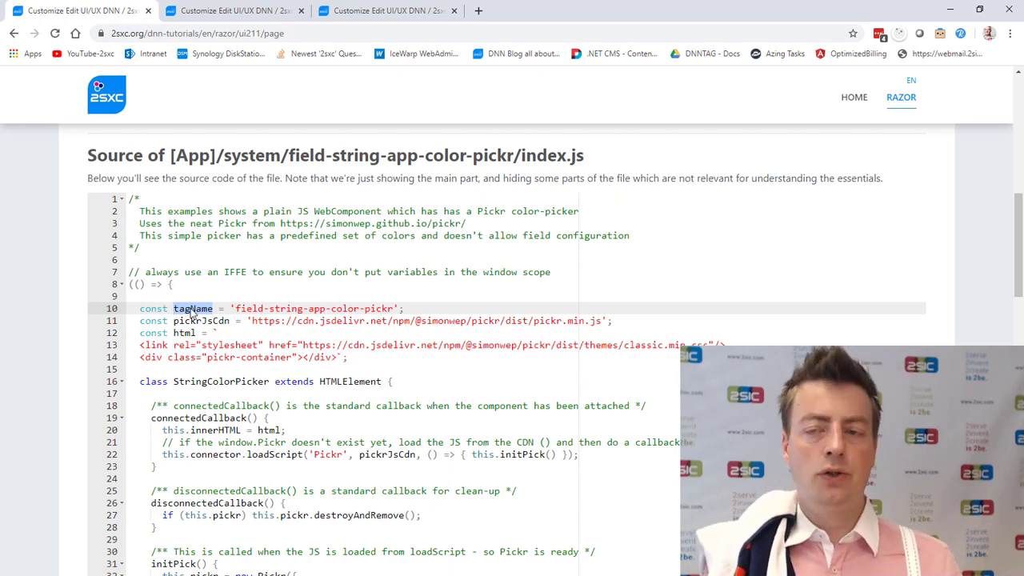
- Reopen the String Color-Picker edit form, view the Color With Default Value picker, and close the picker without choosing a color
scroll(213, 282, "down", 5)
scroll(216, 281, "down", 3)
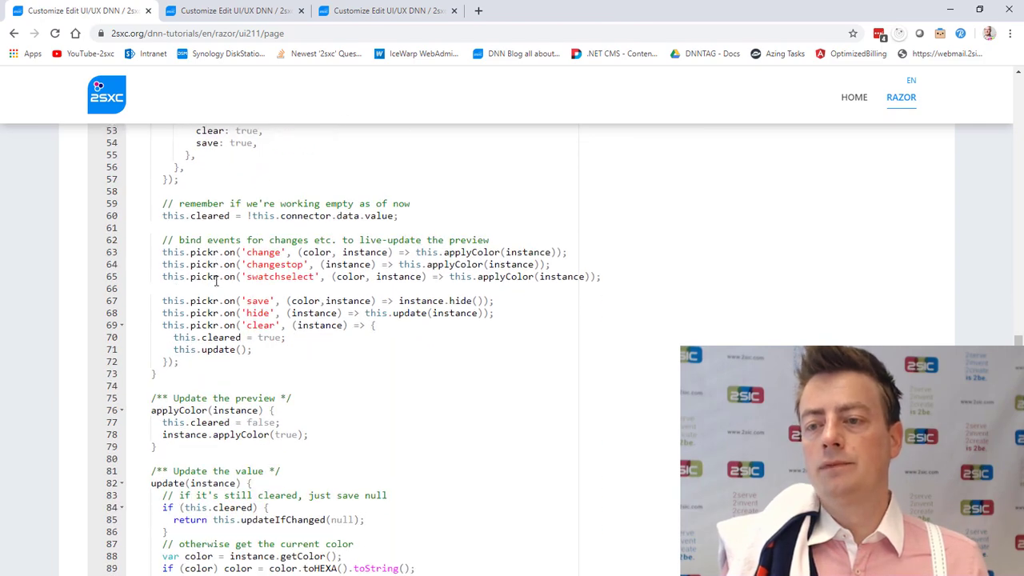
scroll(216, 281, "up", 15)
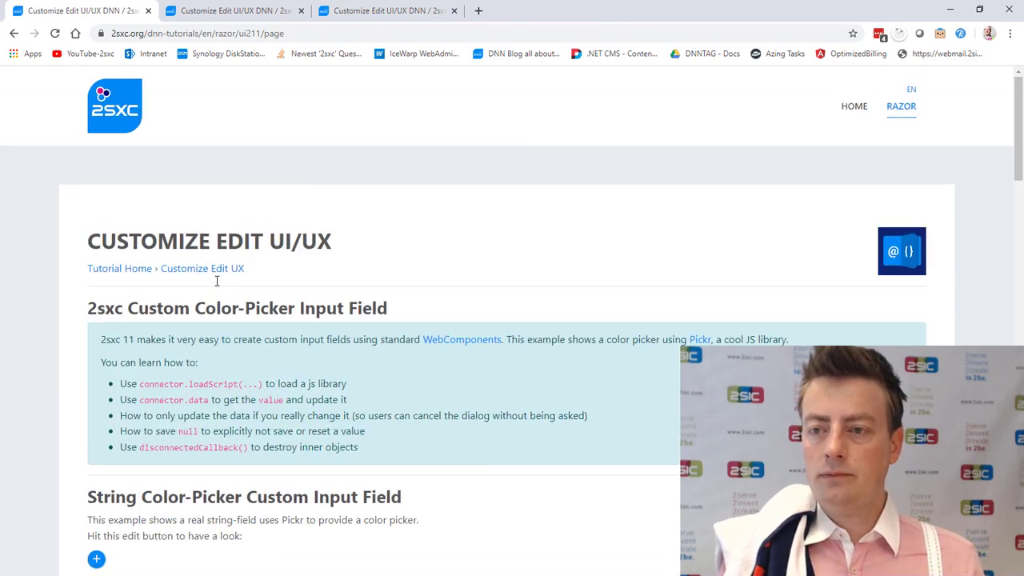
scroll(251, 290, "down", 2)
left_click(96, 432)
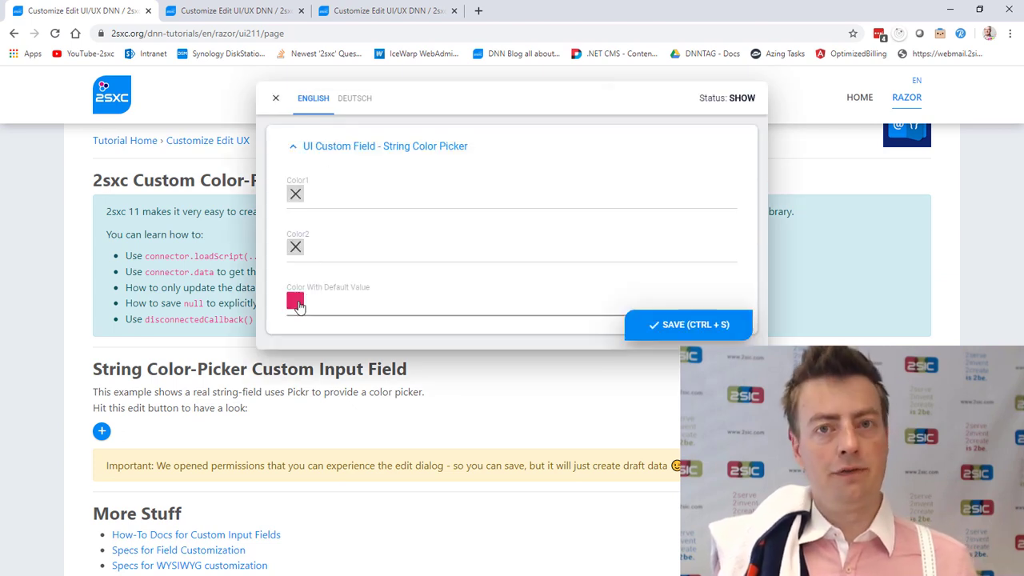
left_click(295, 302)
left_click(336, 297)
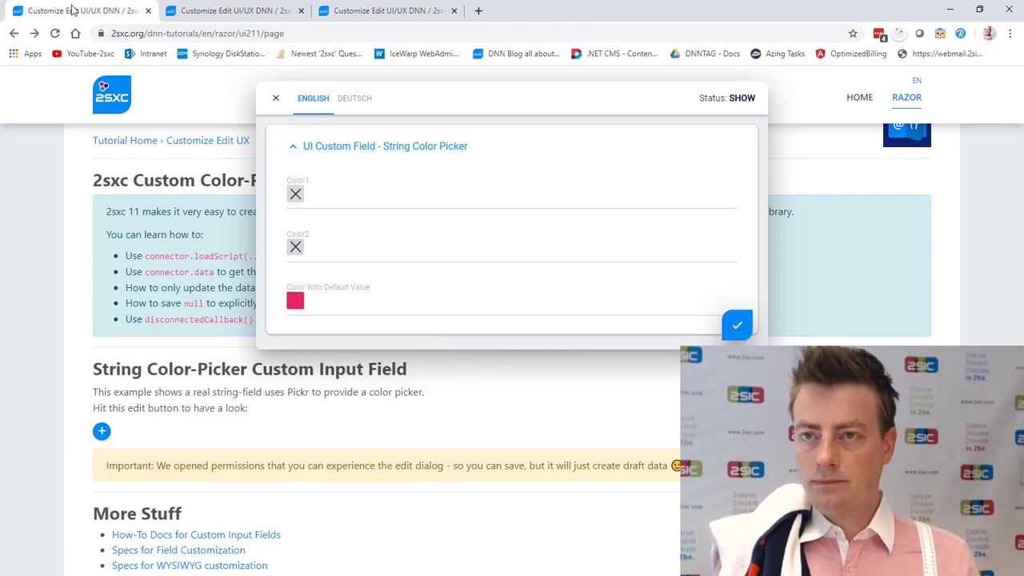
- Return to the tutorial list and open Configurable Color Picker, showing its index.js source code
left_click(14, 34)
left_click(15, 34)
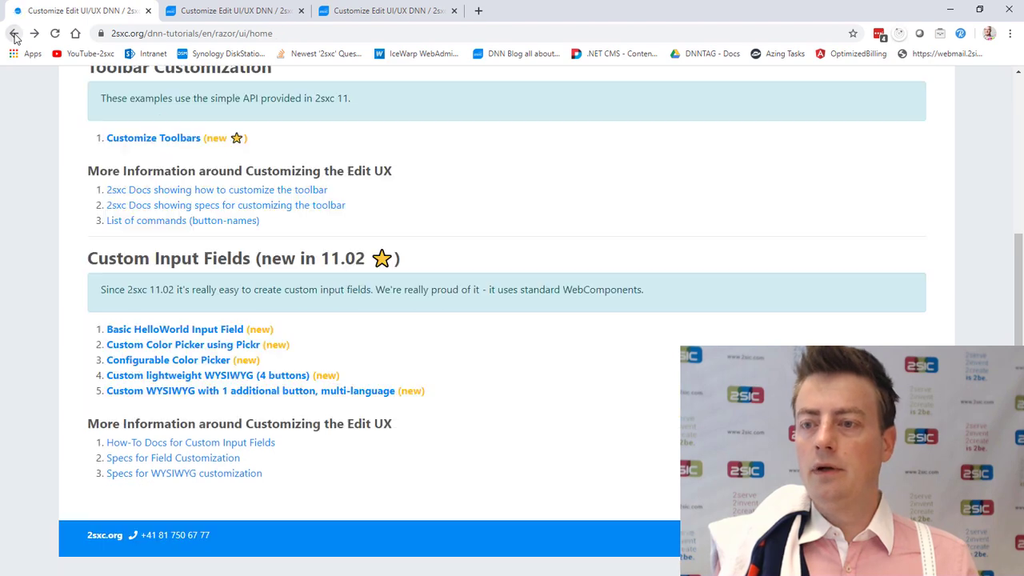
left_click(214, 360)
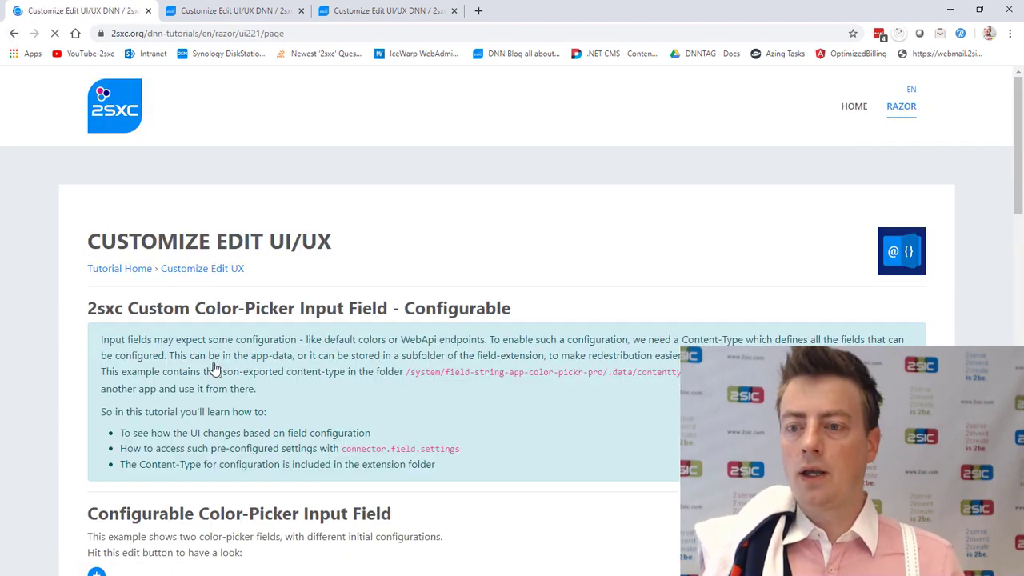
scroll(220, 356, "down", 3)
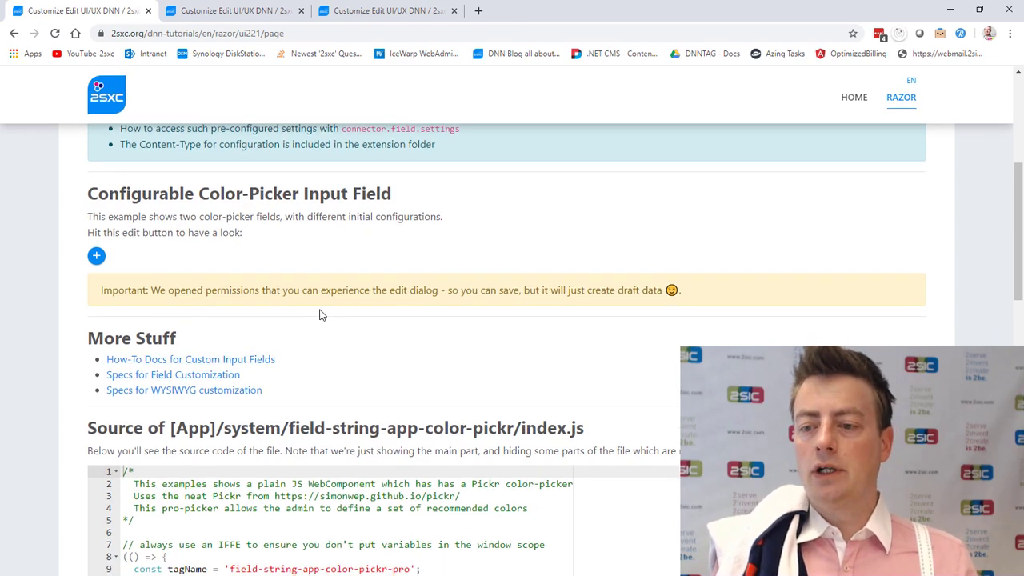
scroll(323, 315, "down", 2)
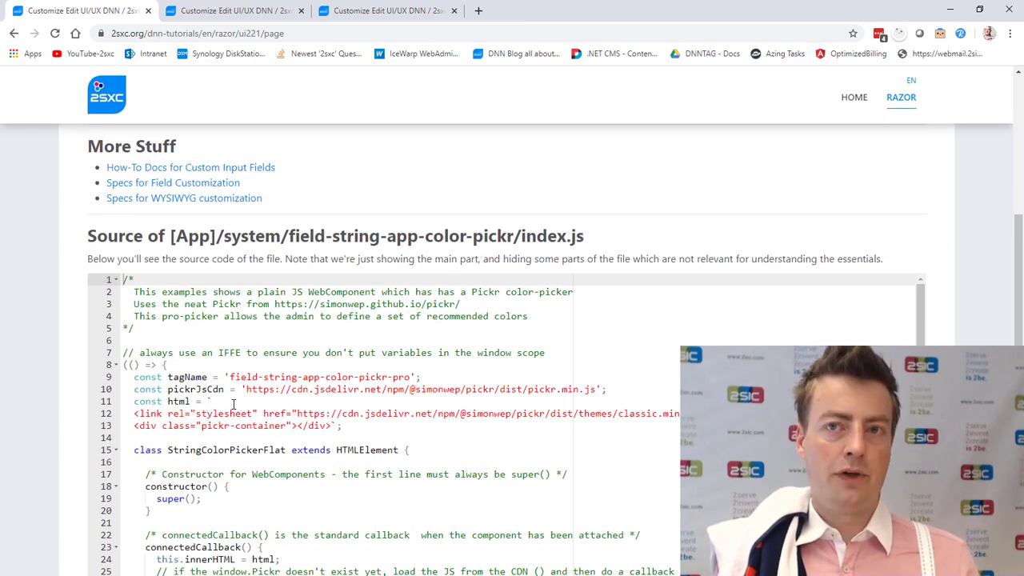
- Open the Configurable Color-Picker edit form and view the pickers with no presets and with 2sic color presets, without choosing a color
scroll(233, 402, "up", 2)
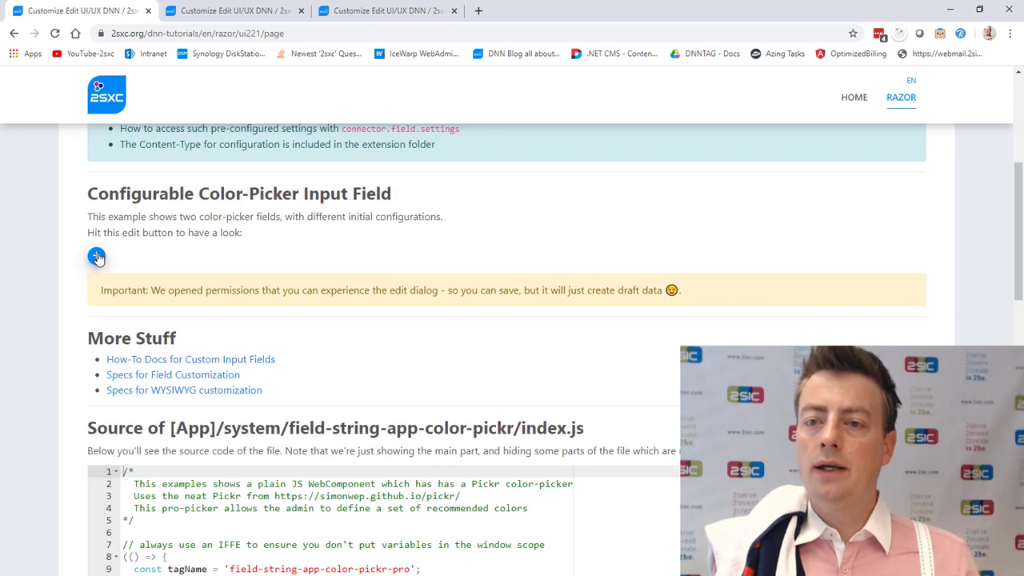
left_click(96, 256)
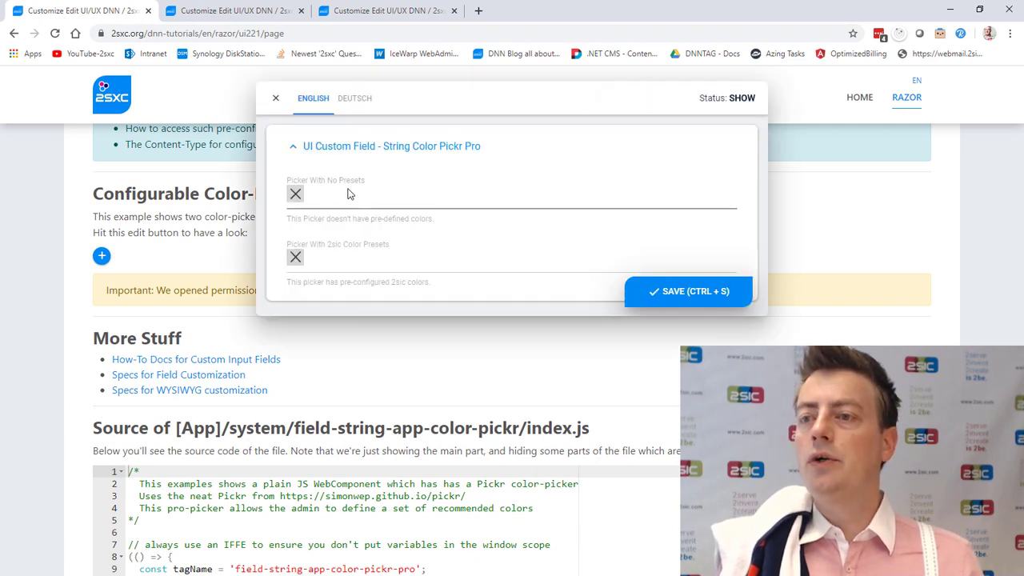
left_click(295, 194)
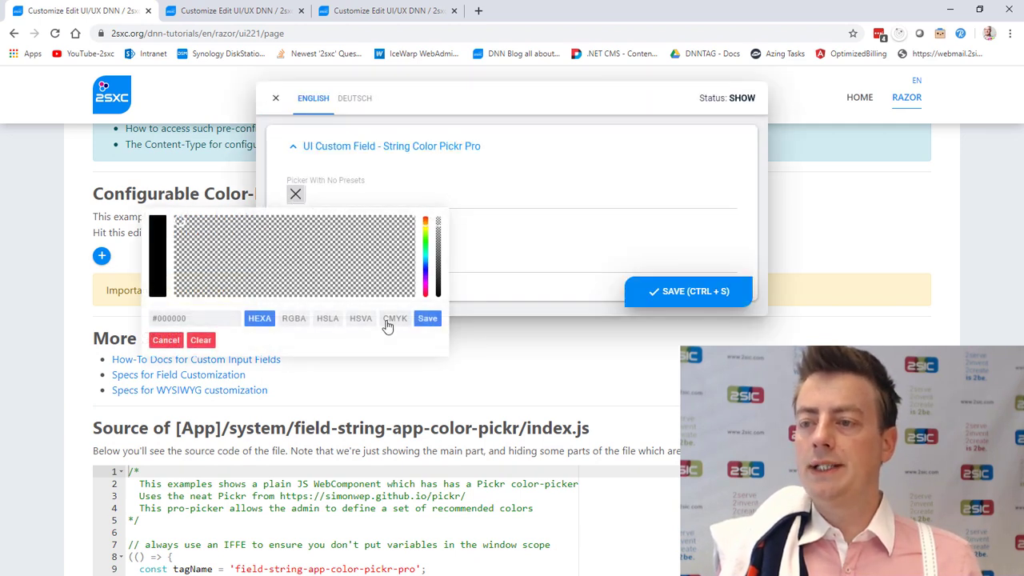
left_click(446, 177)
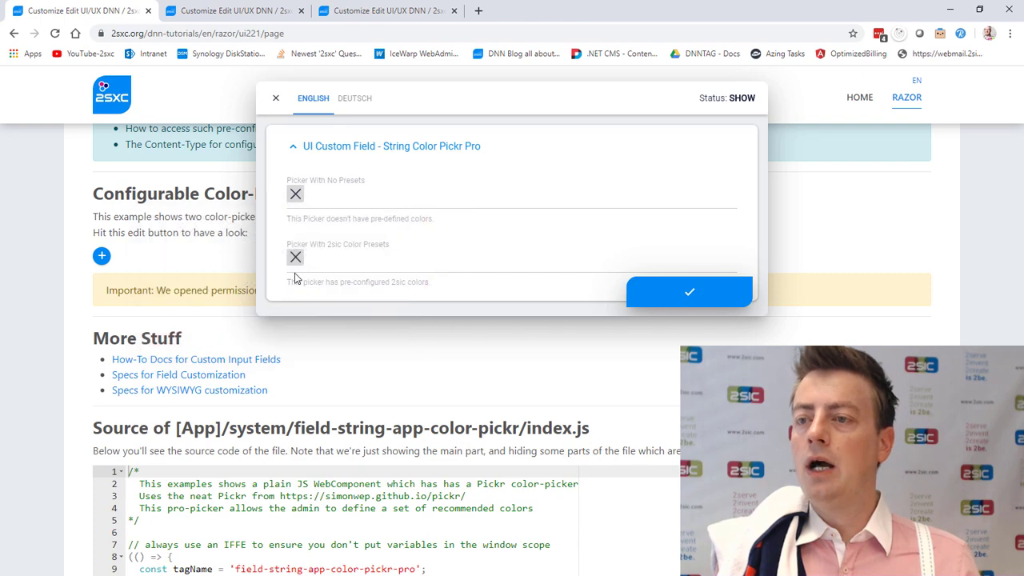
left_click(295, 258)
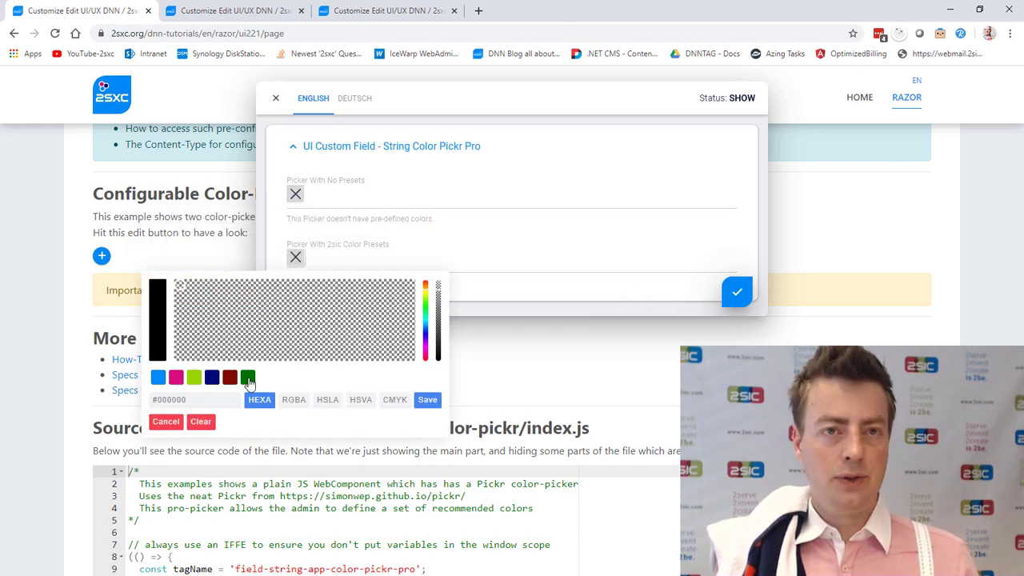
left_click(206, 217)
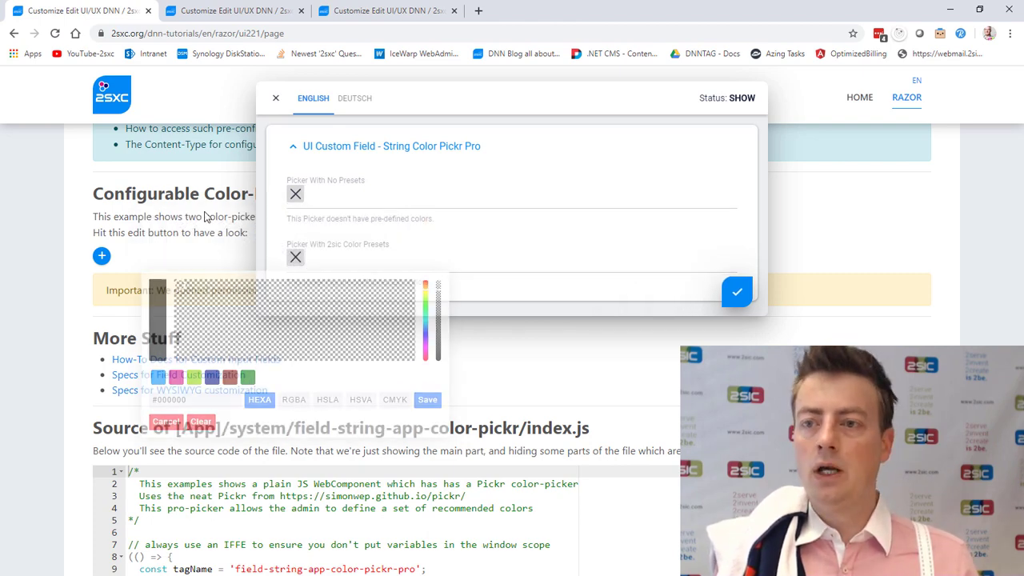
- Open the site's login form by adding ?ctl=login to the page address and log in with the prefilled credentials
key("ctrl+l")
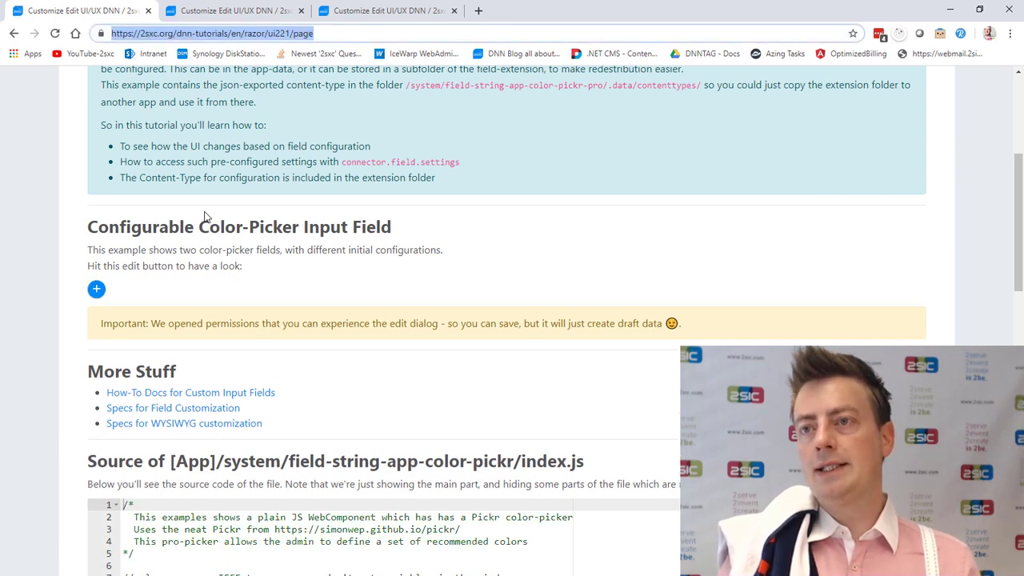
key("End")
type("?ctl=")
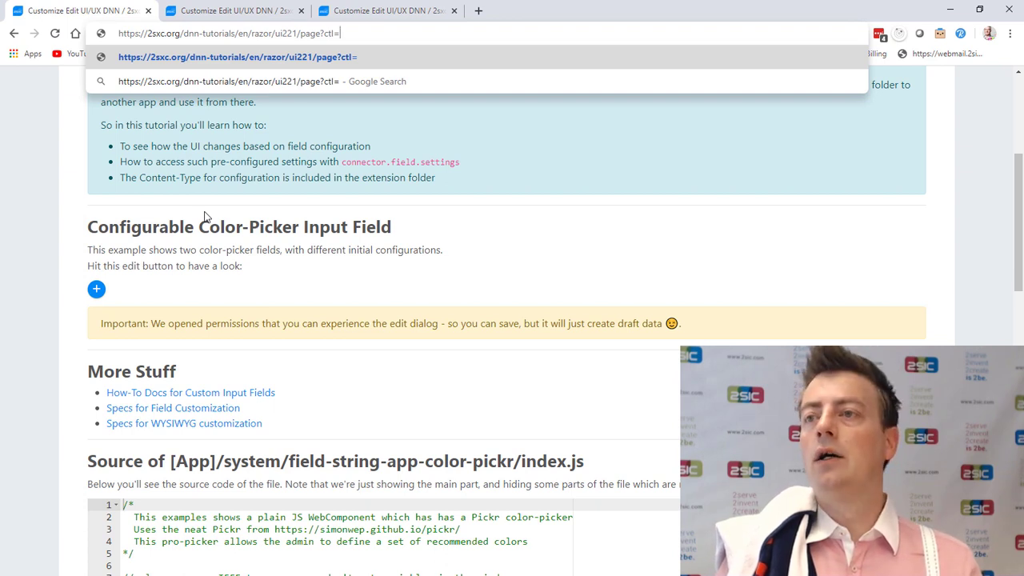
type("login")
key("Return")
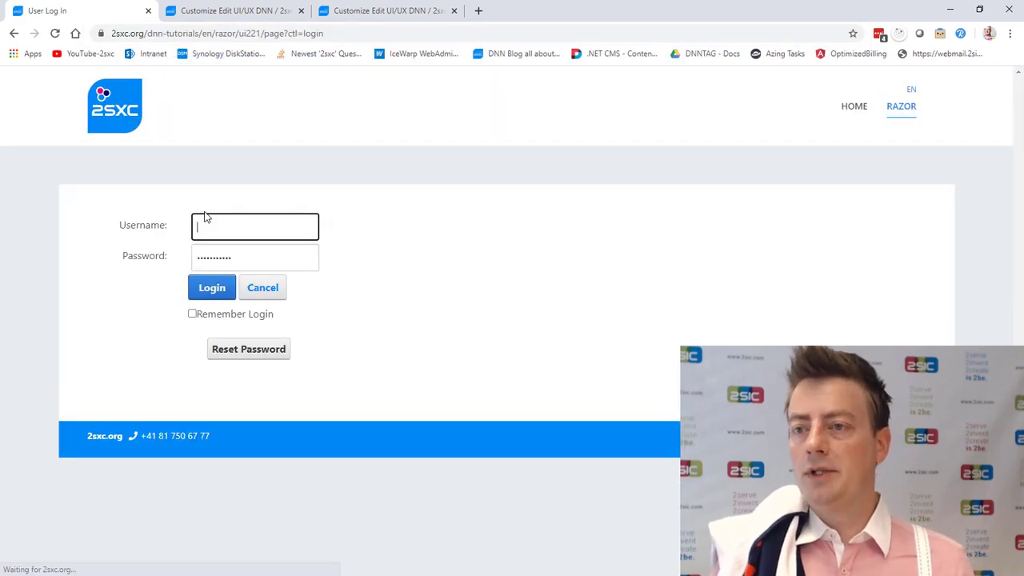
key("Return")
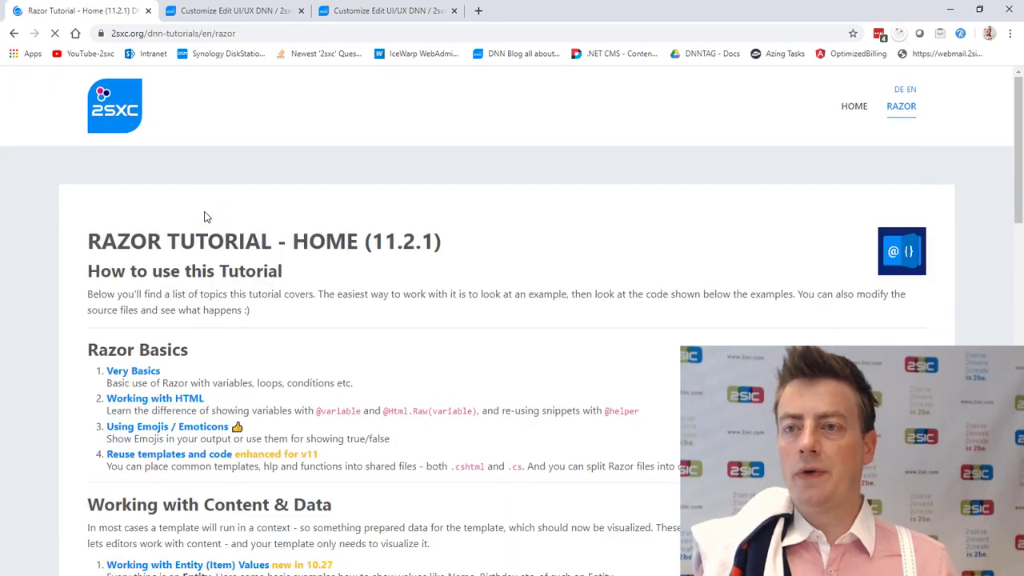
- Find the Customize Edit UI / UX section on the tutorial home and reopen the Configurable Color-Picker example
scroll(541, 366, "down", 5)
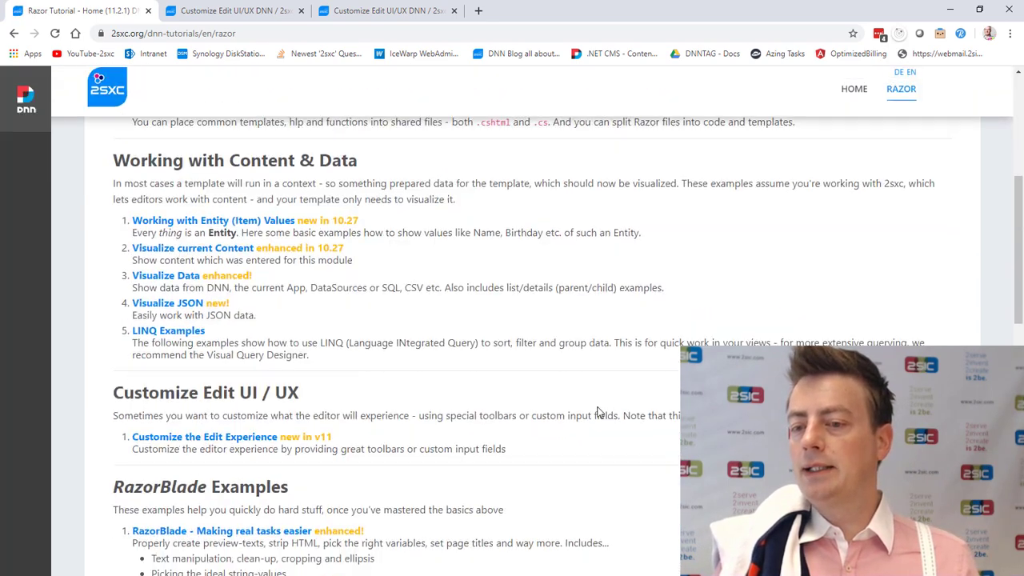
scroll(598, 411, "down", 4)
scroll(168, 369, "up", 2)
left_click(214, 334)
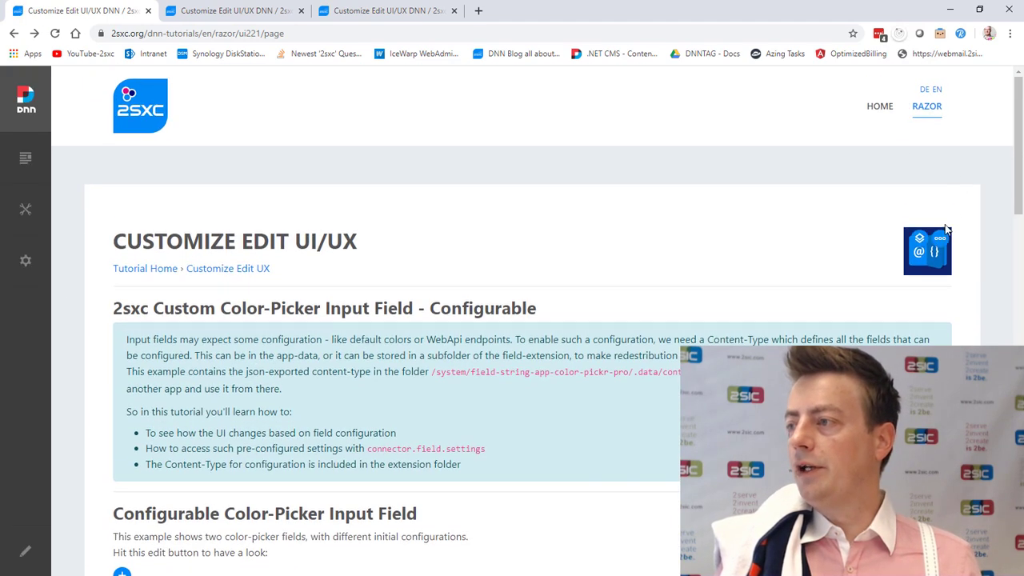
- Open the Tutorial-Razor app's data administration and show the fields of UI Custom Field - String Color Pickr Pro
mouse_move(920, 238)
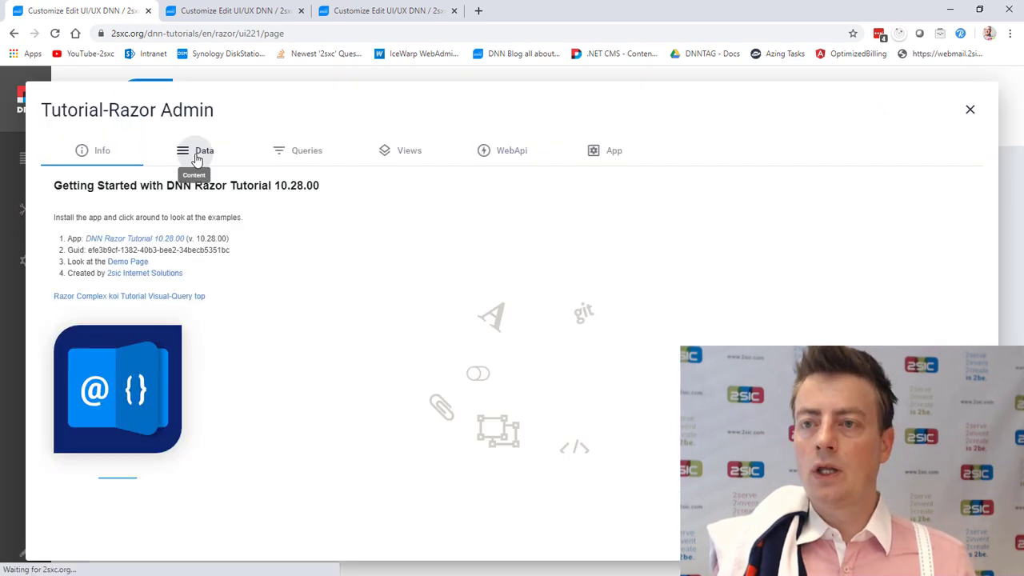
left_click(194, 152)
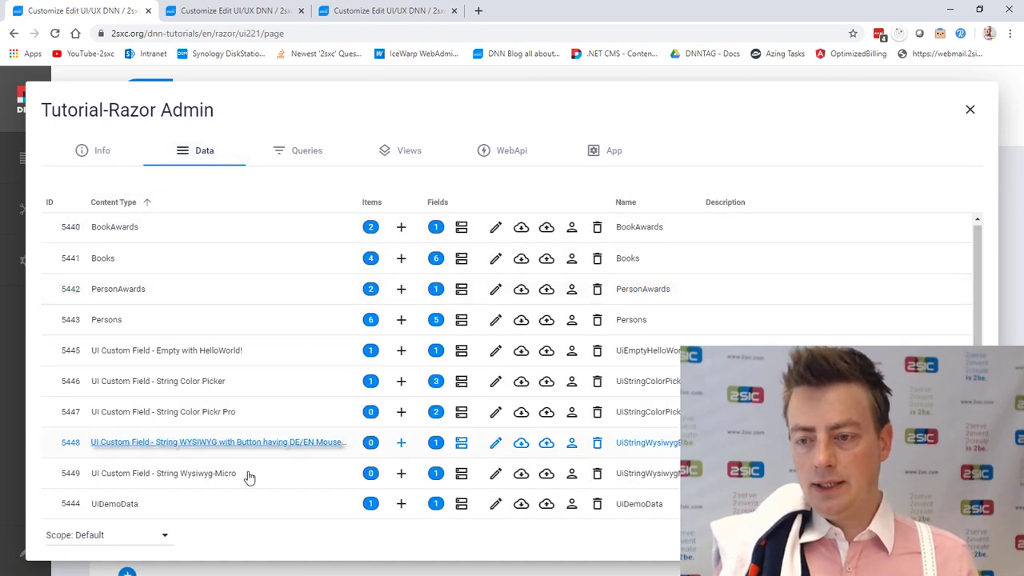
left_click(461, 413)
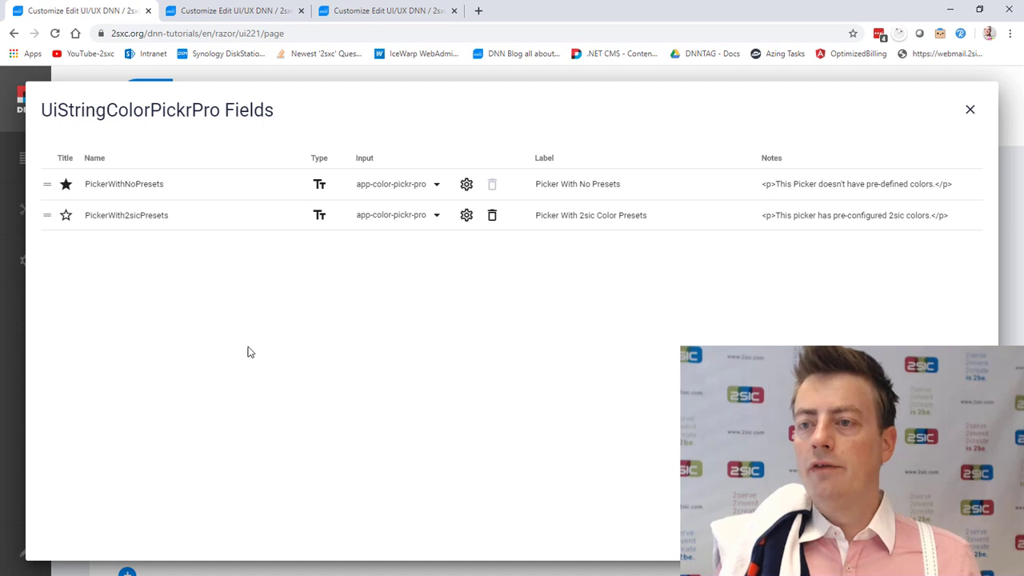
left_click(125, 215)
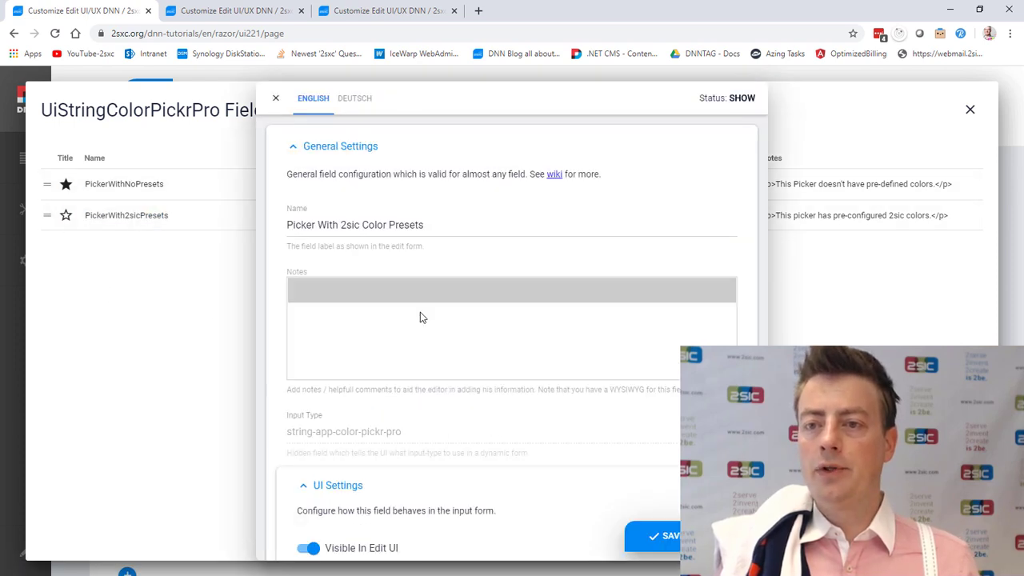
scroll(377, 331, "down", 10)
left_click(313, 392)
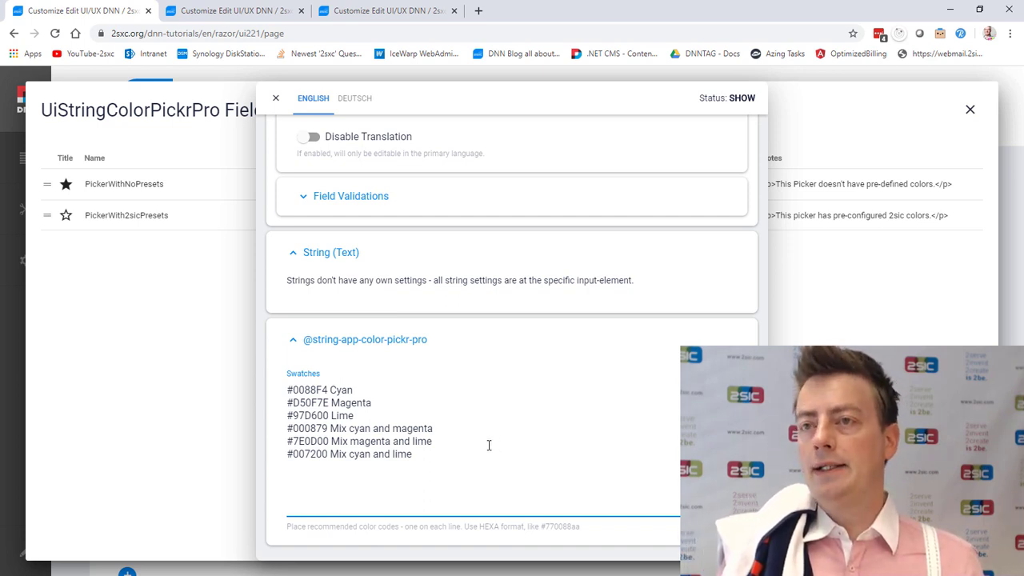
- Open the same tutorial page in a new browser tab, place it second in order, and show its index.js source
key("alt+d")
key("ctrl+c")
key("ctrl+t")
key("ctrl+v")
key("Return")
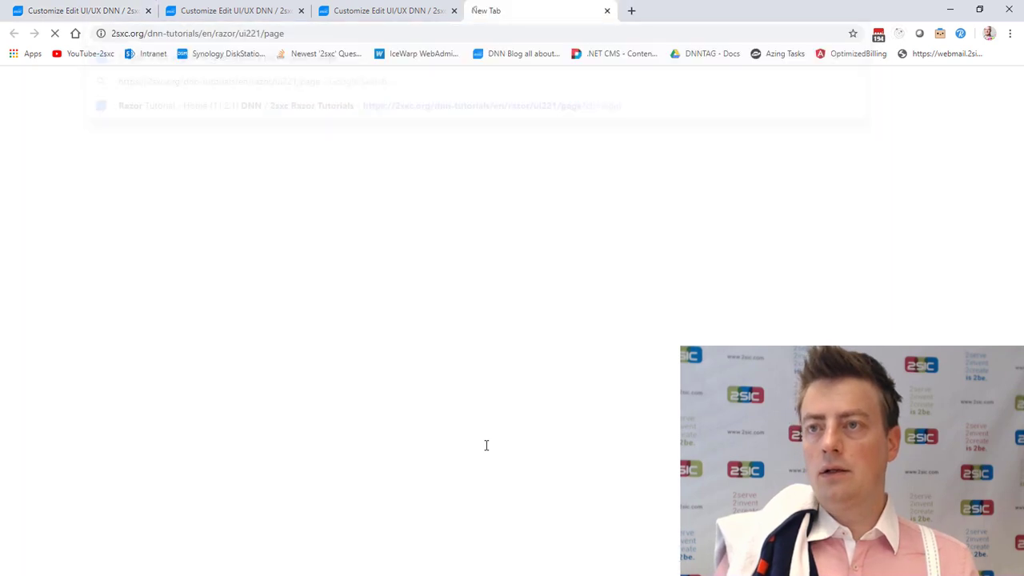
left_click_drag(559, 10, 256, 16)
scroll(298, 193, "down", 7)
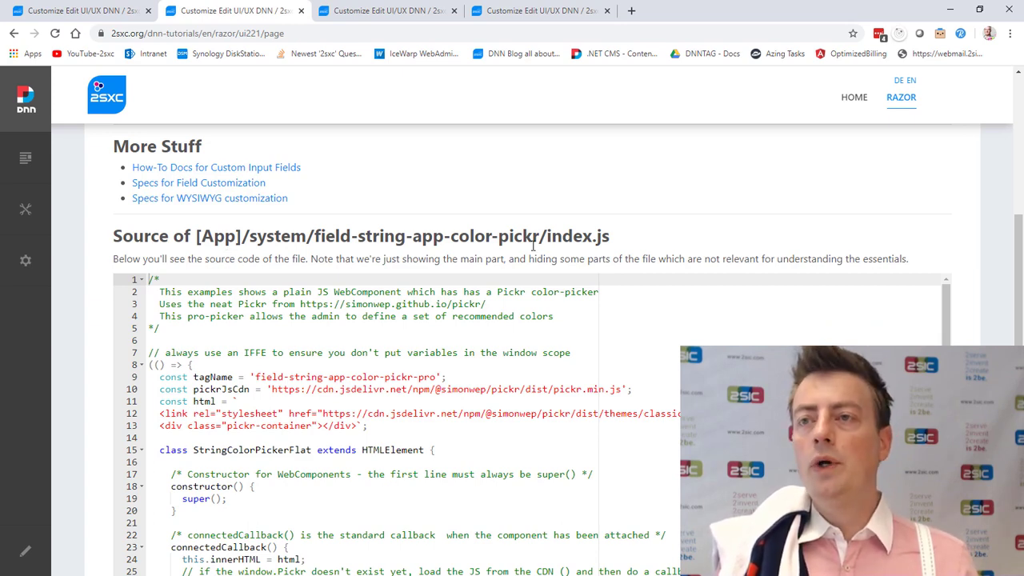
- Cycle through the open browser tabs back to the PickerWith2sicPresets field's Swatches settings
key("ctrl+Tab")
key("ctrl+Tab")
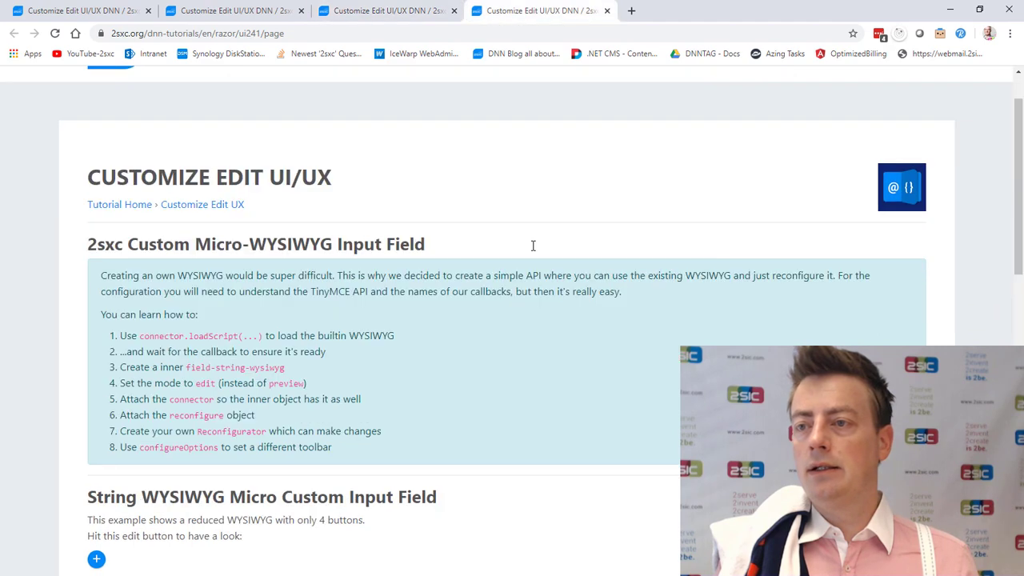
key("ctrl+Tab")
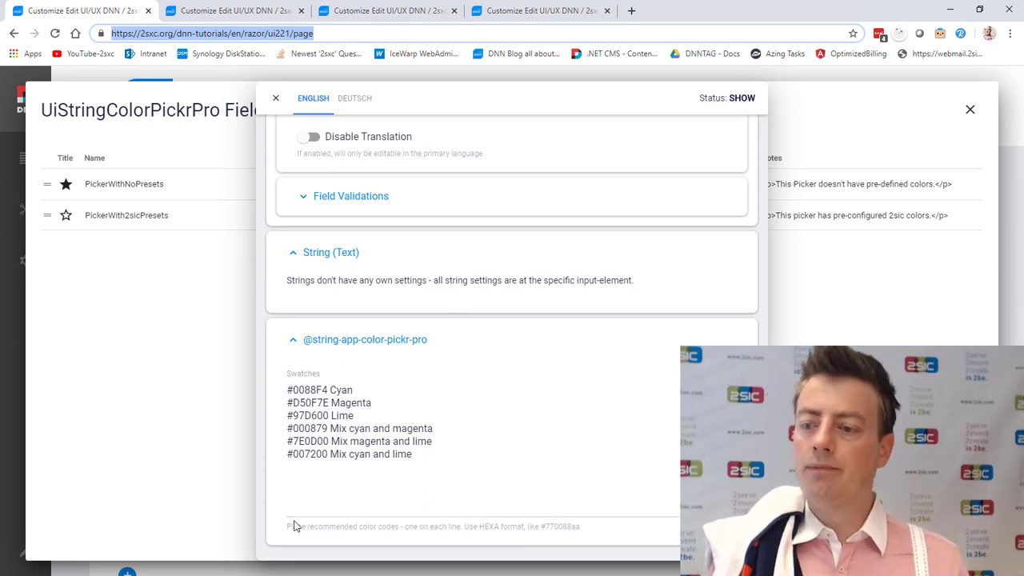
- Review the duplicate page's index.js and System.Fields content-type JSON sources, highlighting the .data/contenttypes part of the JSON file's path
key("ctrl+Tab")
scroll(324, 409, "down", 2)
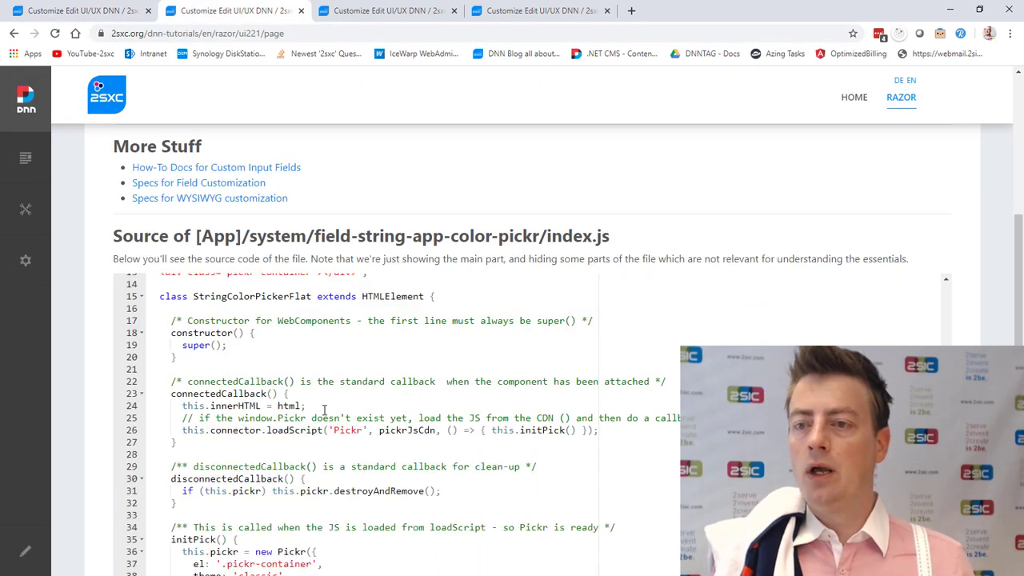
scroll(109, 412, "down", 5)
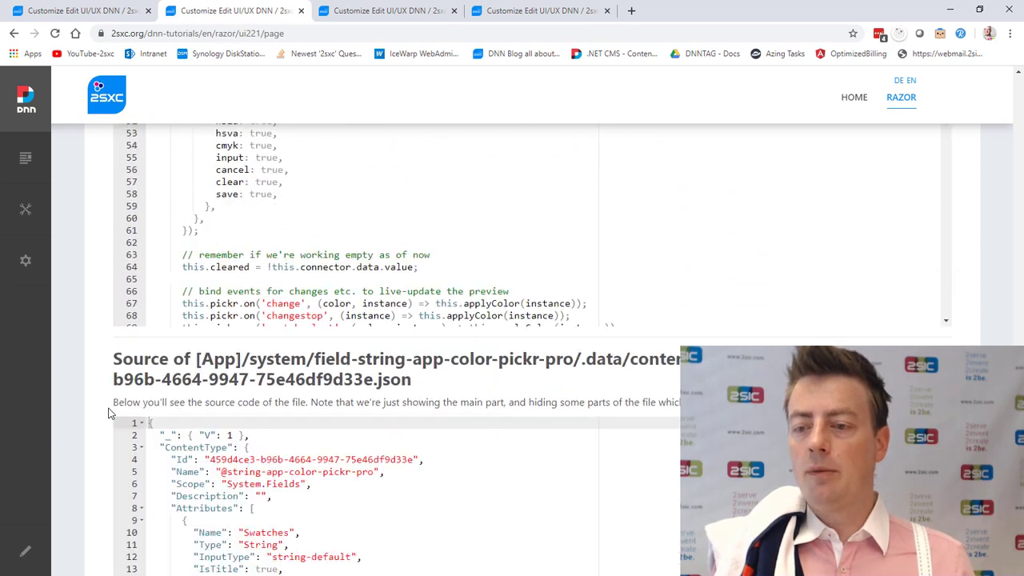
scroll(111, 413, "down", 1)
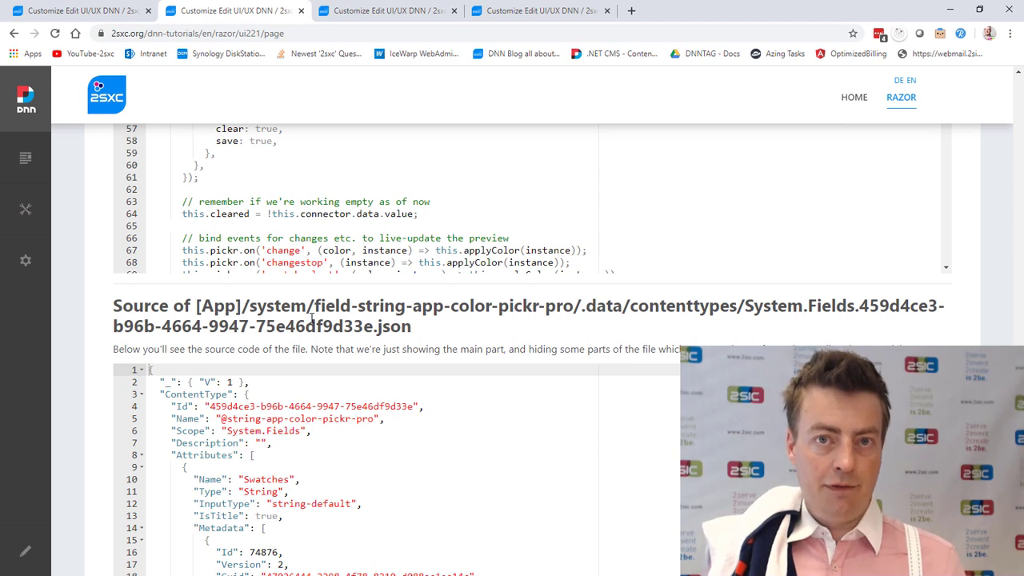
left_click_drag(254, 308, 730, 312)
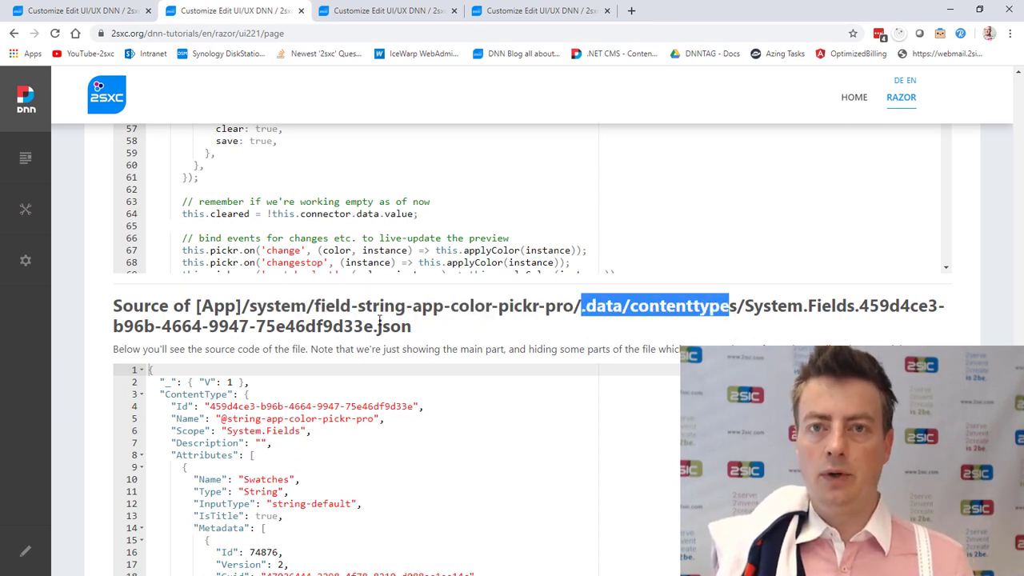
scroll(378, 320, "down", 2)
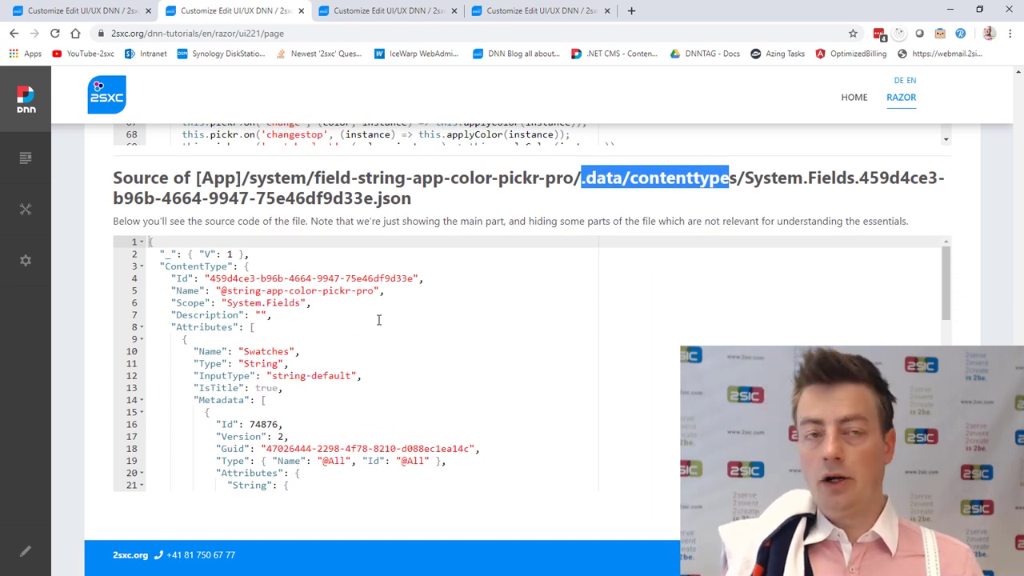
scroll(379, 320, "down", 1)
scroll(378, 320, "up", 4)
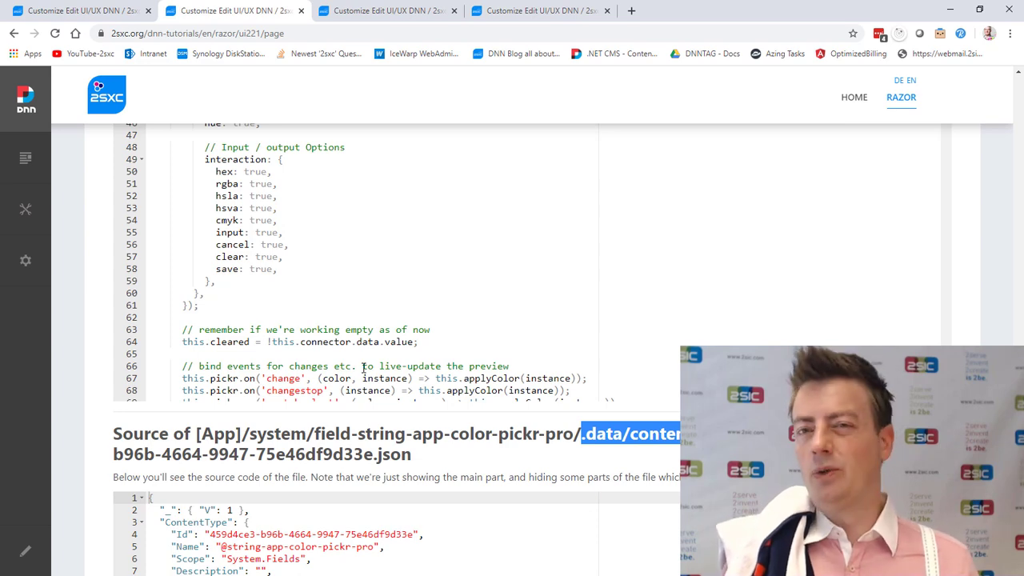
- Recheck the Swatches settings against the source page, close the duplicate tutorial tab and return to the field settings
left_click(94, 10)
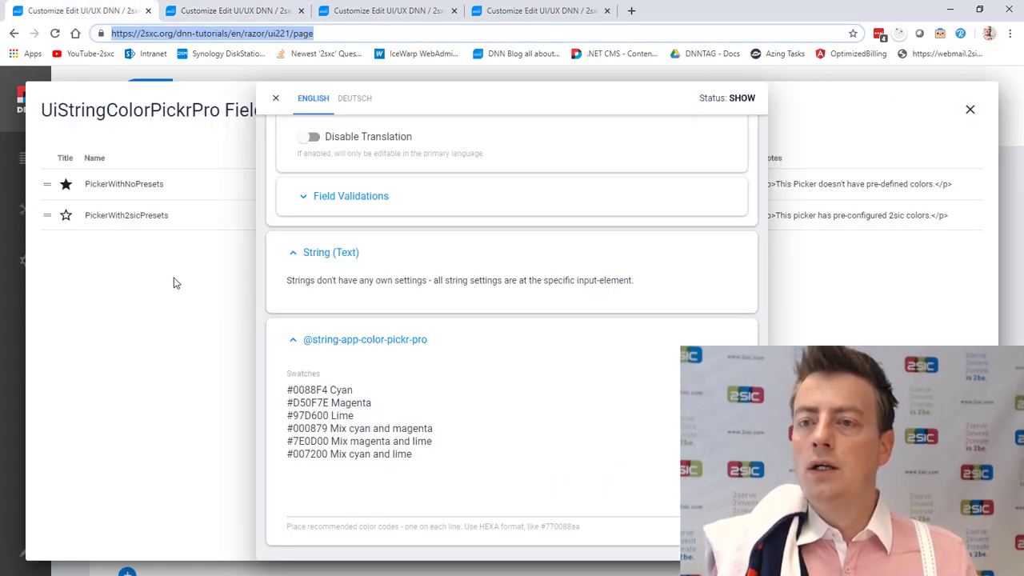
left_click(242, 11)
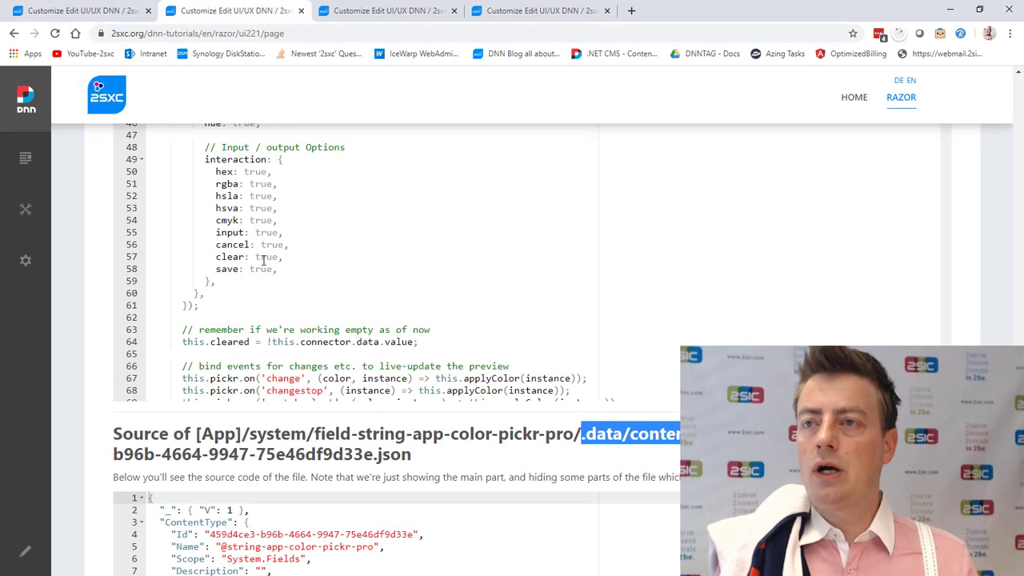
scroll(260, 276, "up", 2)
left_click(107, 337)
key("alt+Left")
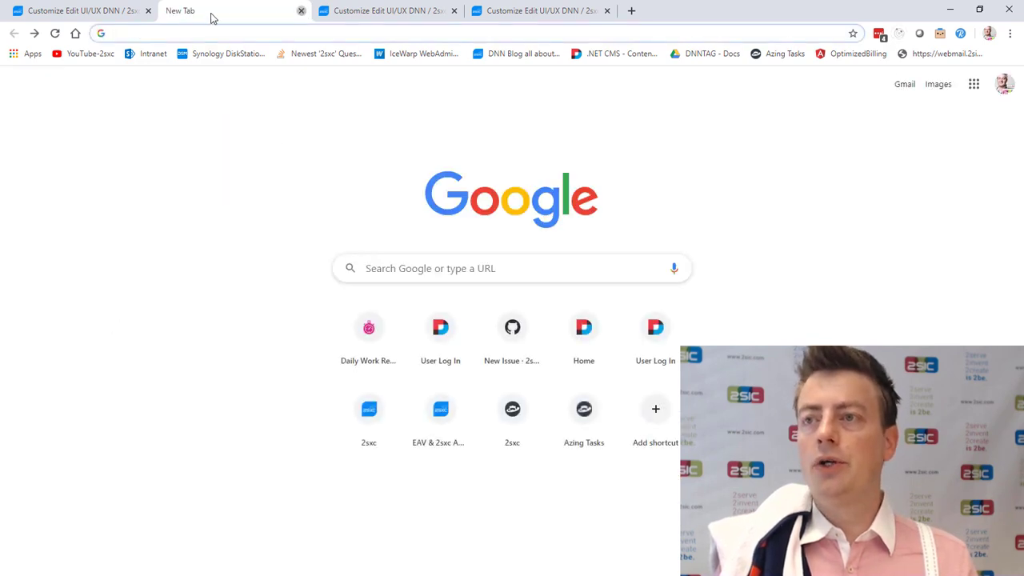
middle_click(212, 18)
left_click(78, 13)
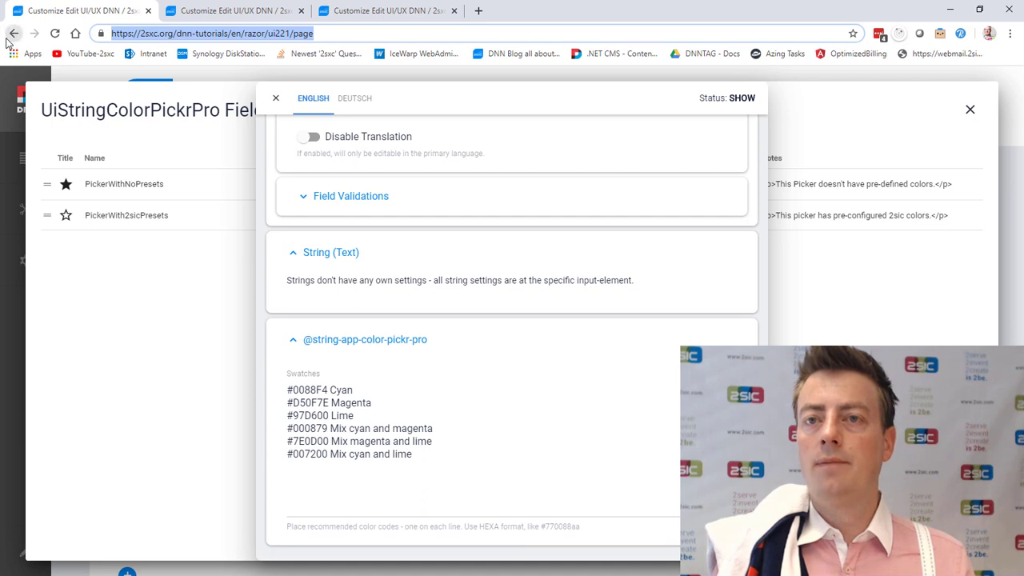
- Go back to the Razor Tutorial home page in the browsing history and log off by adding ?ctl=logoff to its address
right_click(13, 34)
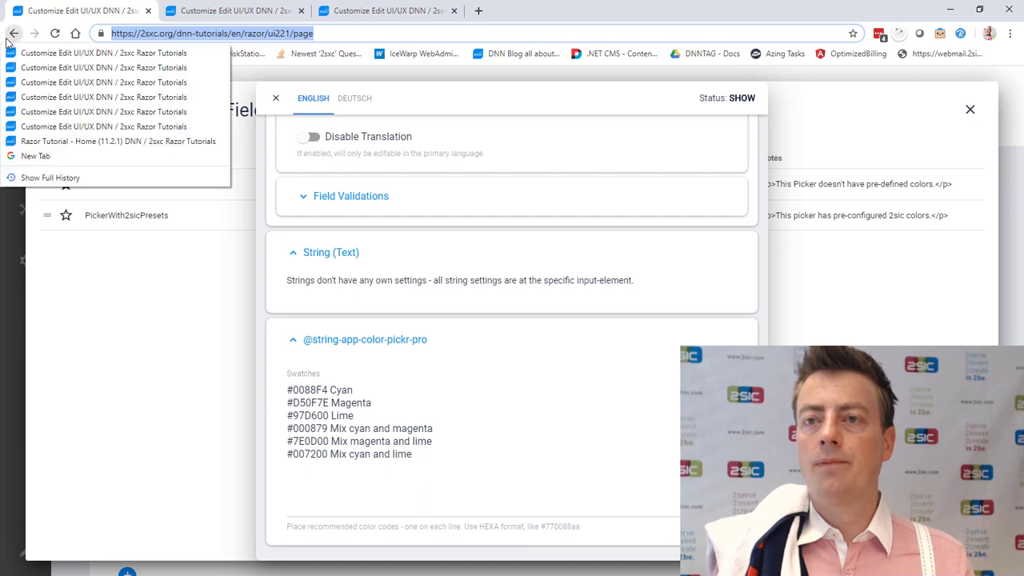
left_click(100, 141)
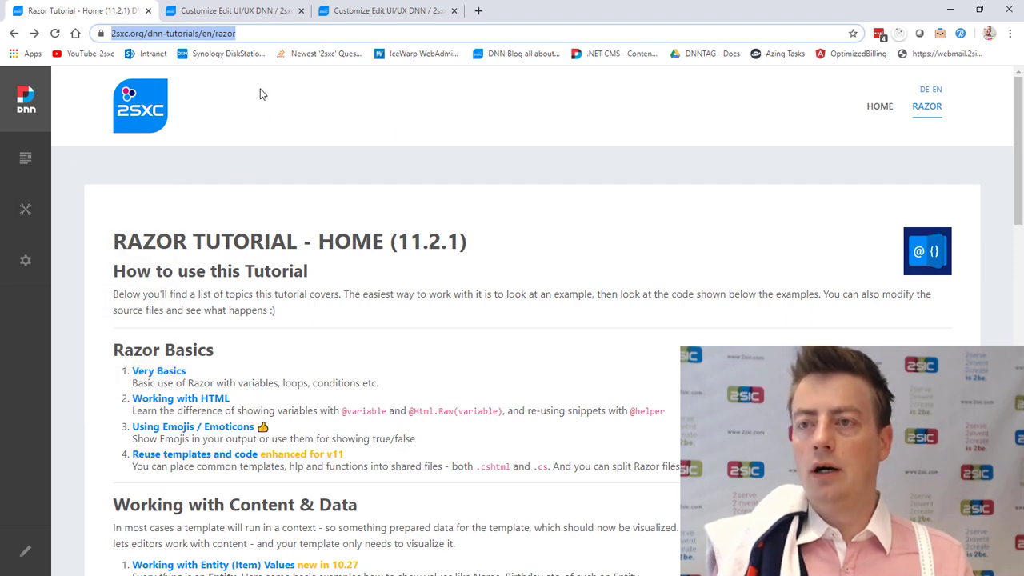
key("End")
type("?ctl=")
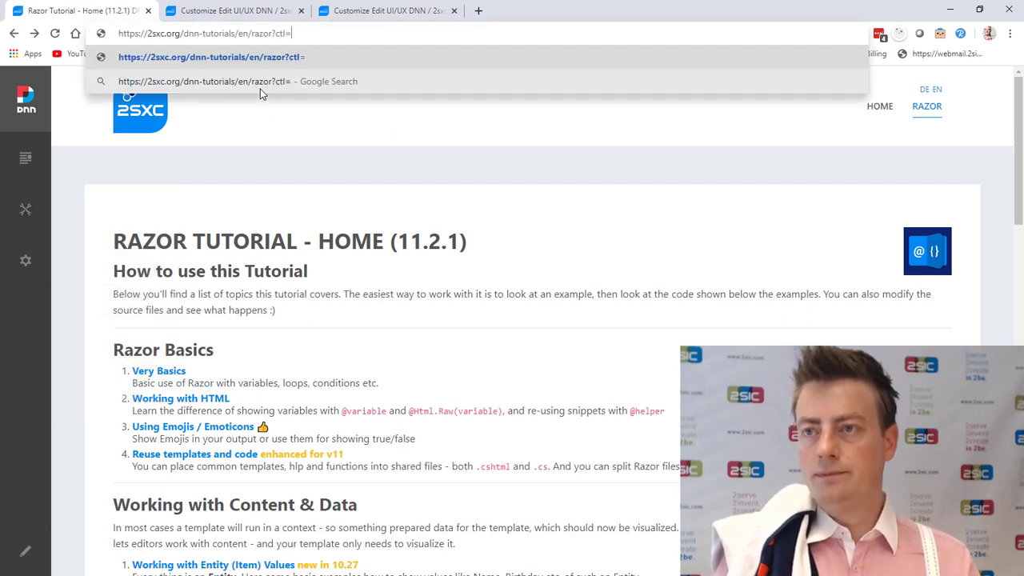
type("logoff")
key("Return")
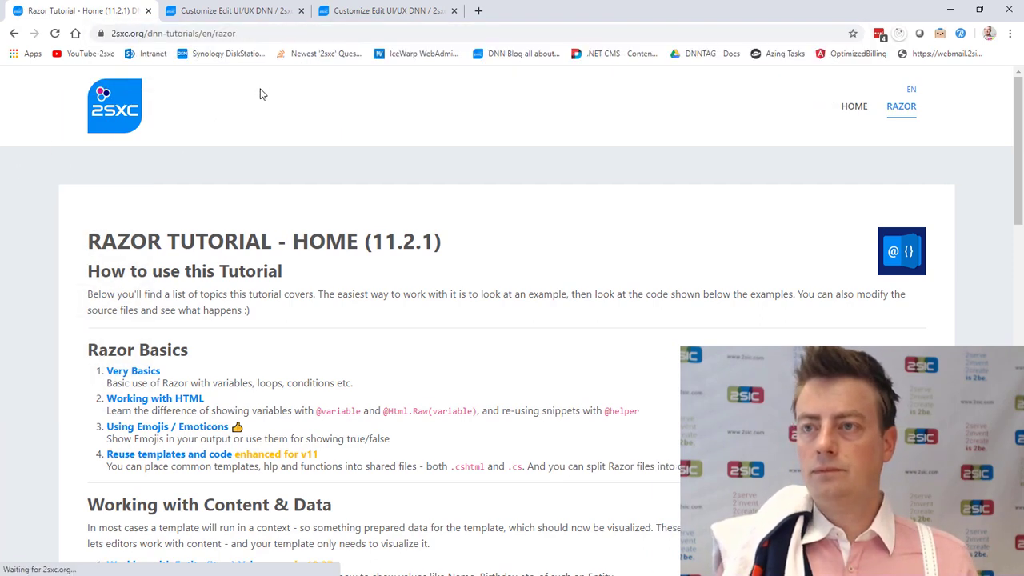
- Open the Customize the Edit Experience section and its "Custom lightweight WYSIWYG (4 buttons)" tutorial
scroll(264, 260, "down", 6)
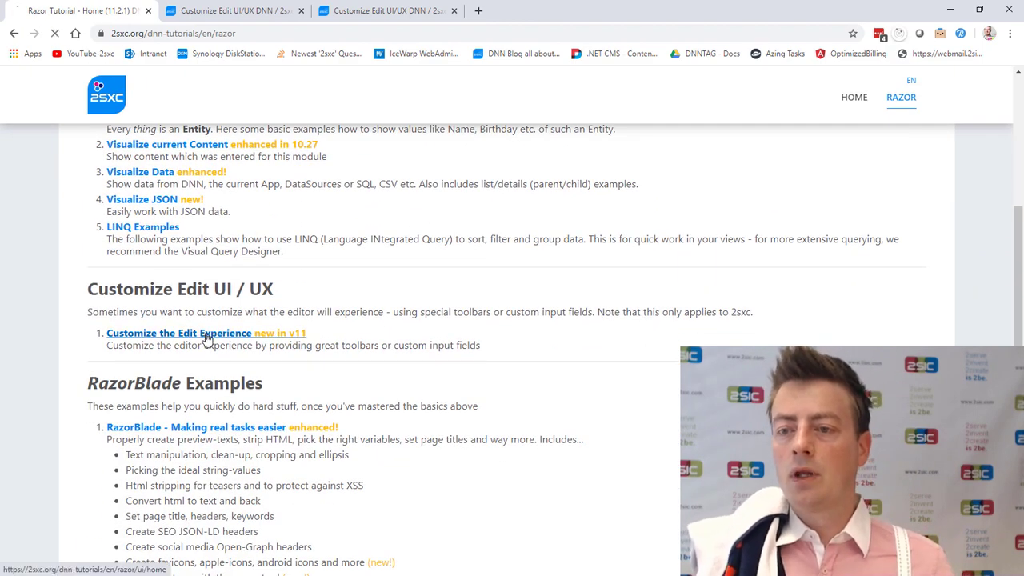
left_click(203, 335)
scroll(222, 342, "down", 3)
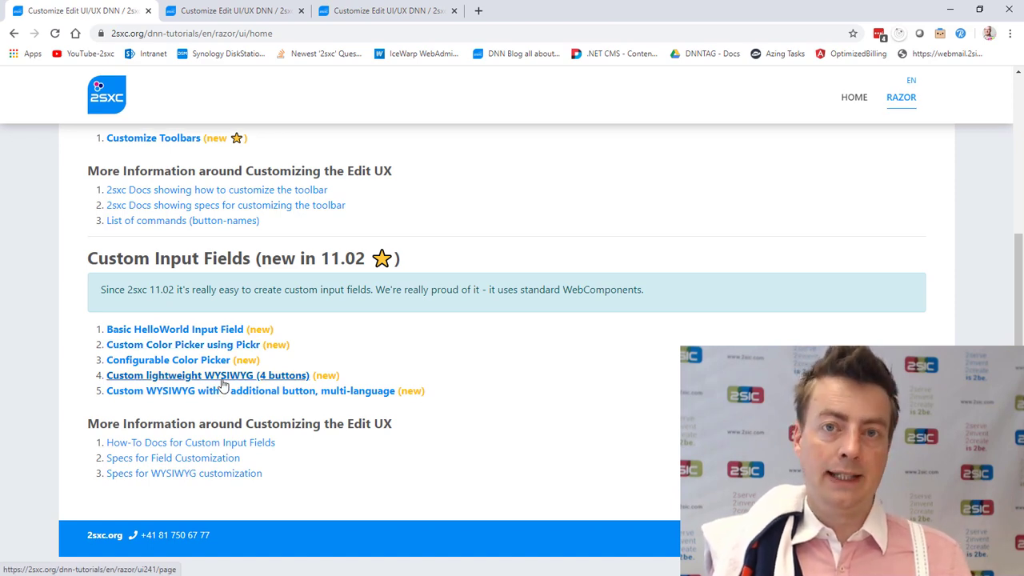
left_click(223, 376)
scroll(235, 380, "down", 4)
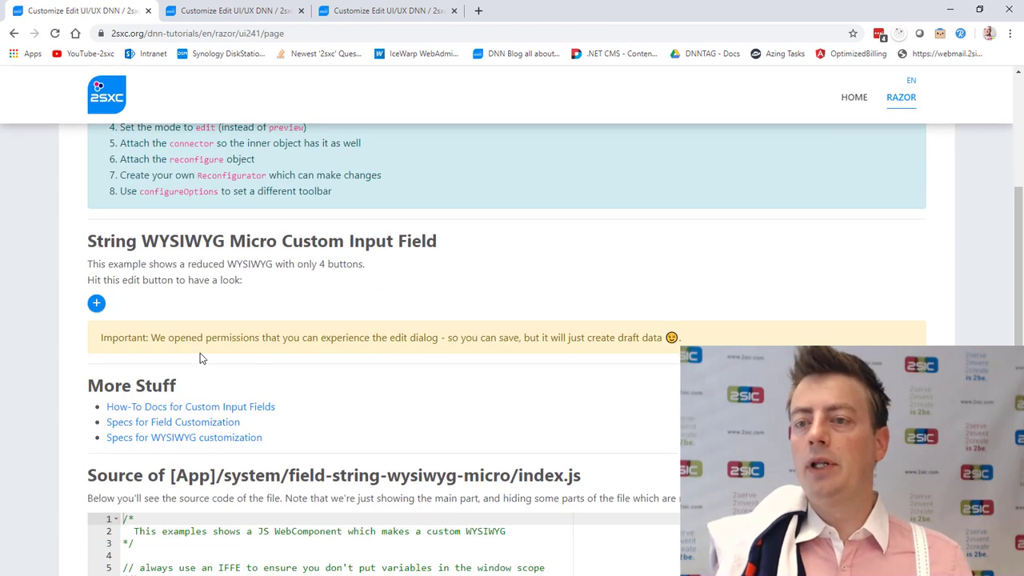
- Open the String WYSIWYG Micro example's edit dialog, activate the WYSIWYGMicro field to view its toolbar, and dismiss the dialog
left_click(96, 304)
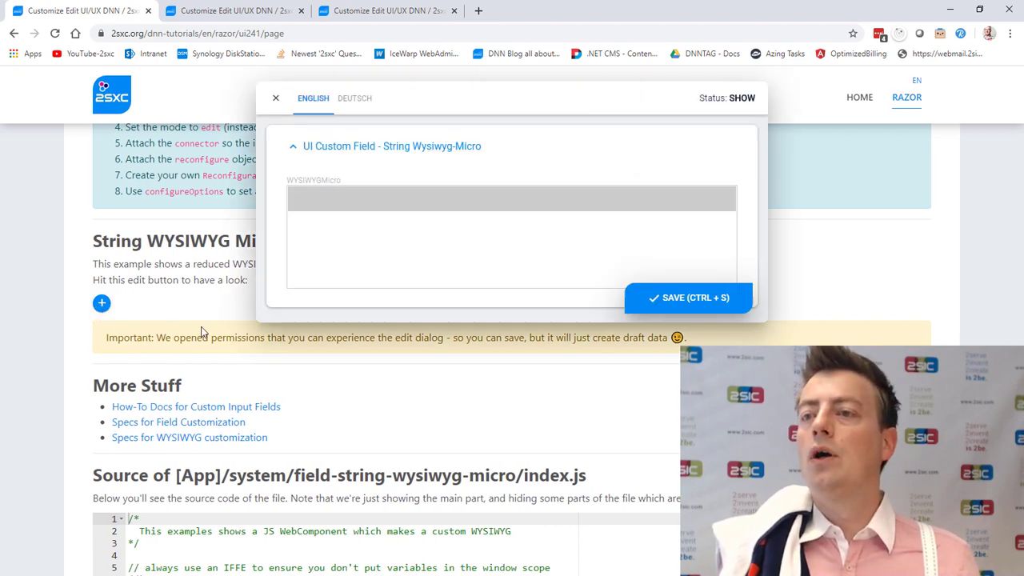
left_click(385, 242)
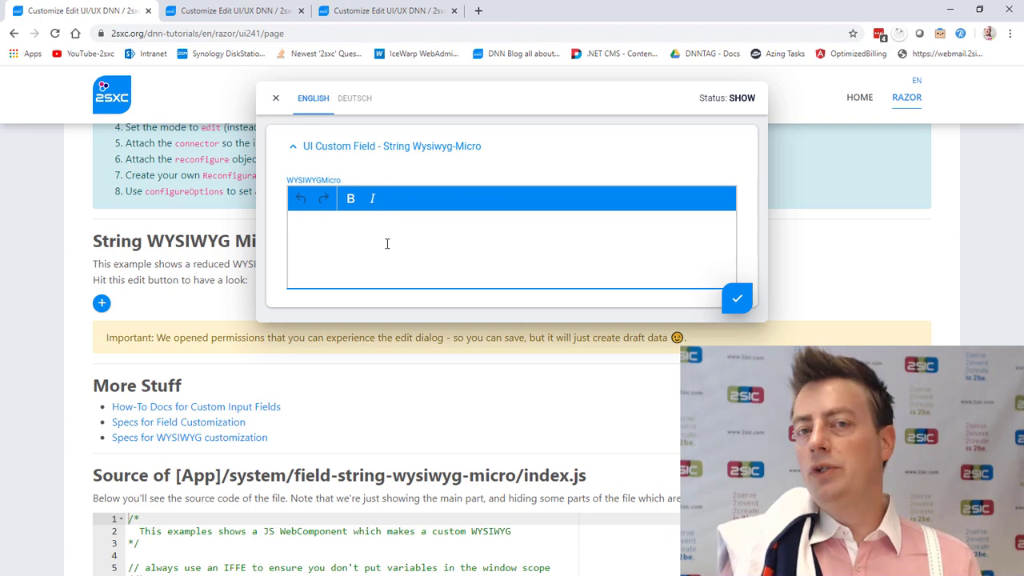
left_click(180, 277)
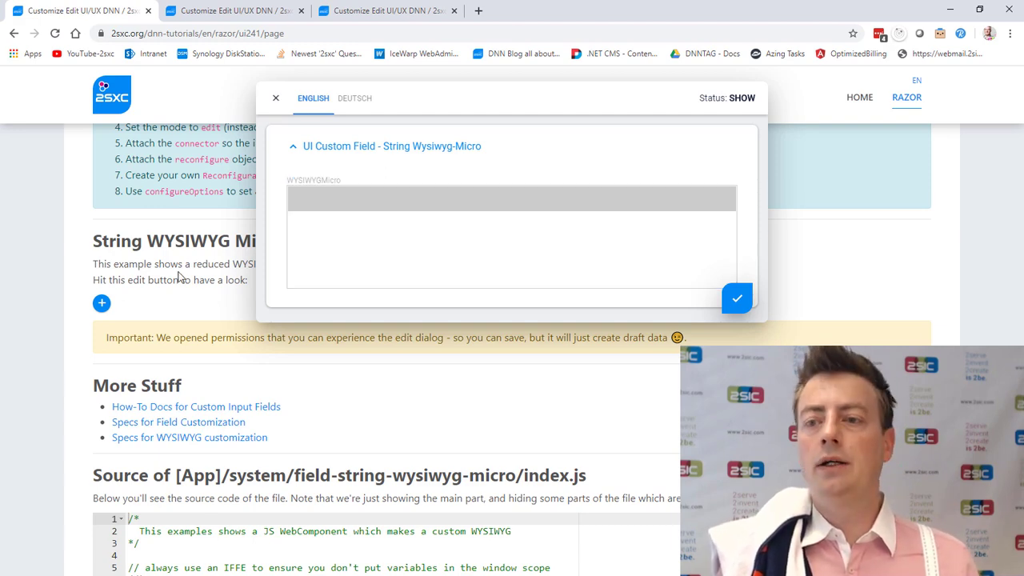
- Highlight the path /system/field-string-wysiwyg-micro/index.js in the tutorial's source heading
scroll(89, 321, "down", 2)
scroll(90, 320, "down", 1)
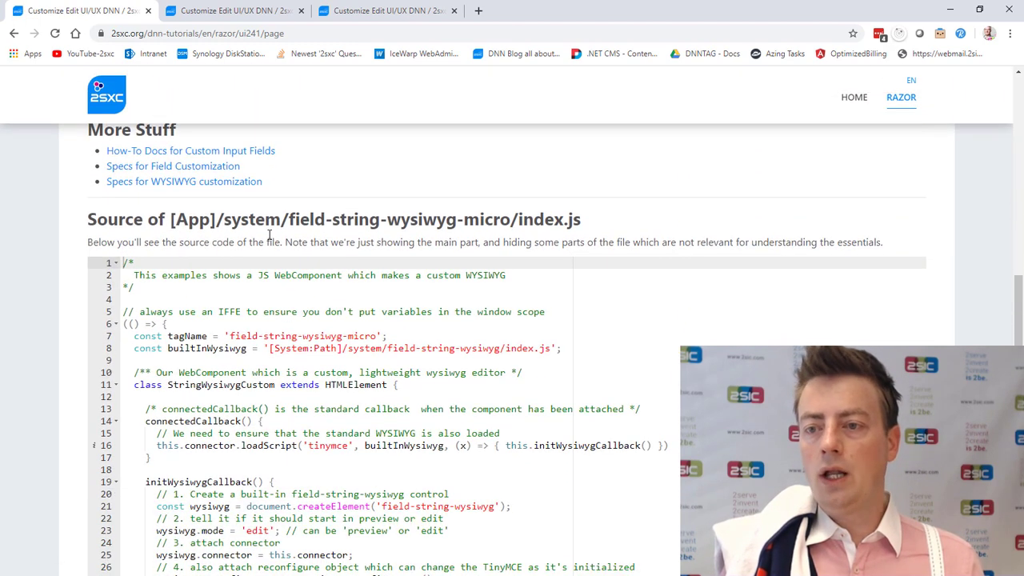
left_click_drag(216, 221, 599, 230)
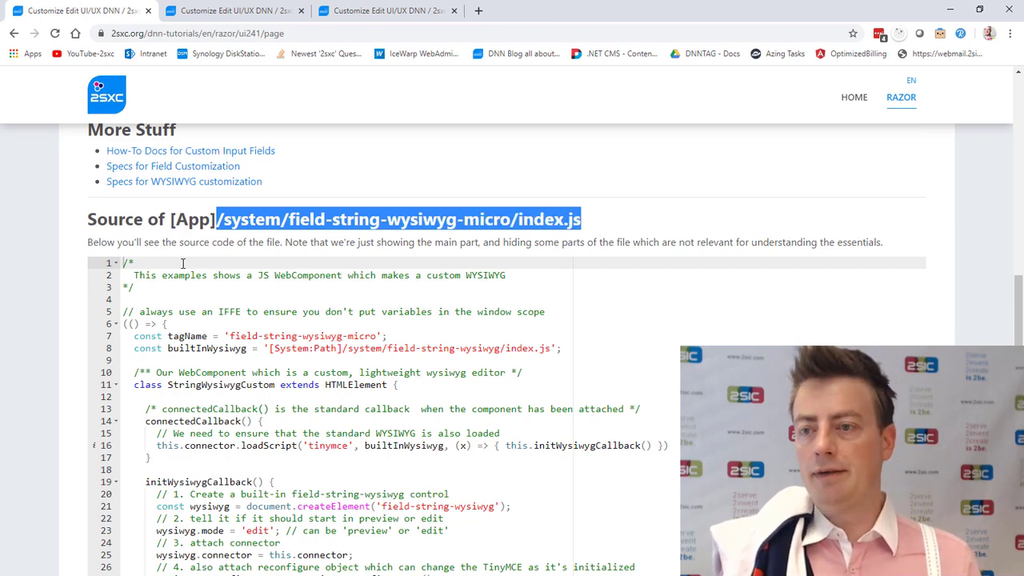
- Examine the index.js source, highlighting the builtInWysiwyg path and the loadScript call with its arguments in connectedCallback
scroll(182, 263, "down", 3)
scroll(114, 288, "up", 1)
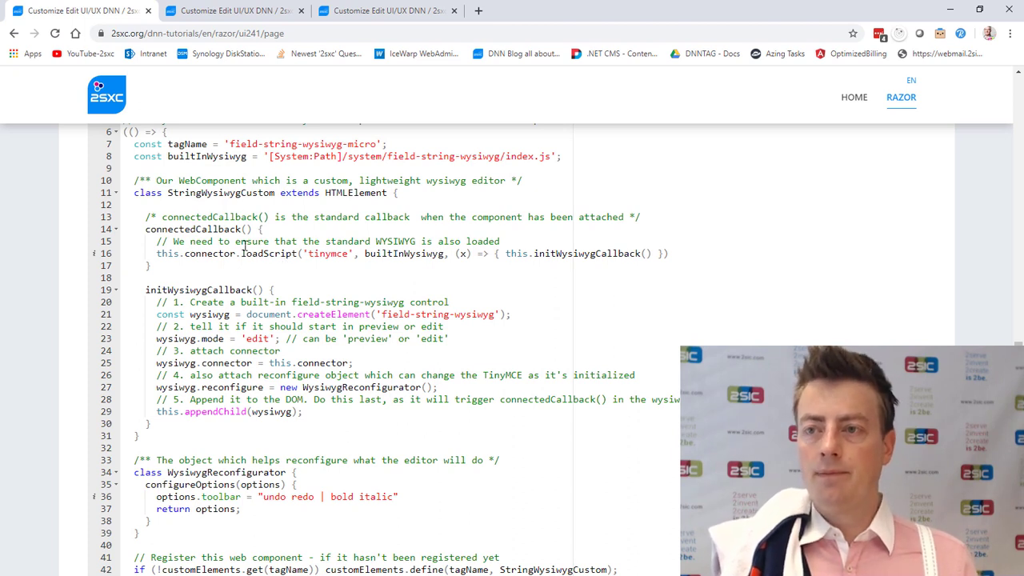
left_click_drag(274, 156, 521, 158)
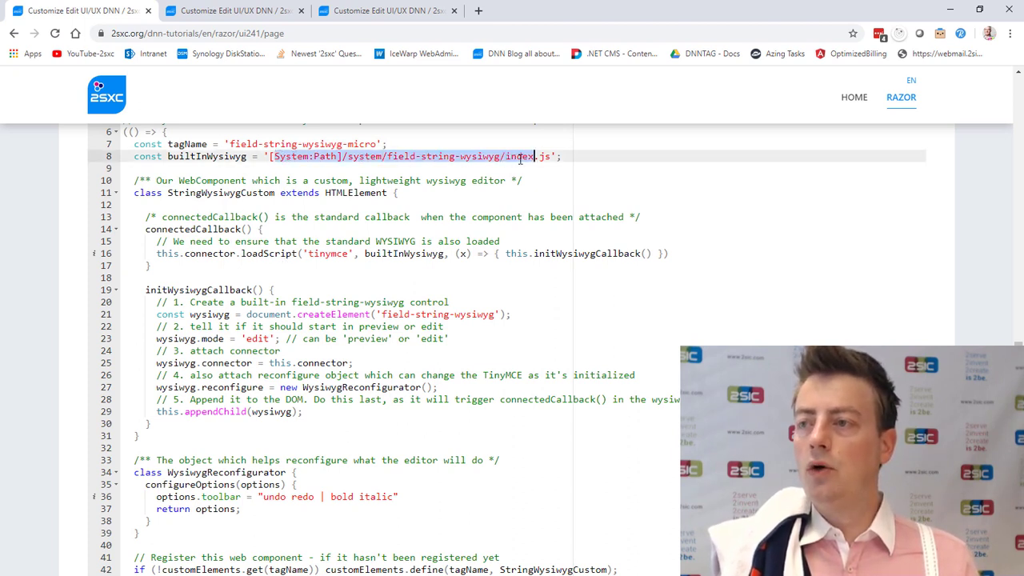
left_click(253, 253)
left_click(404, 253)
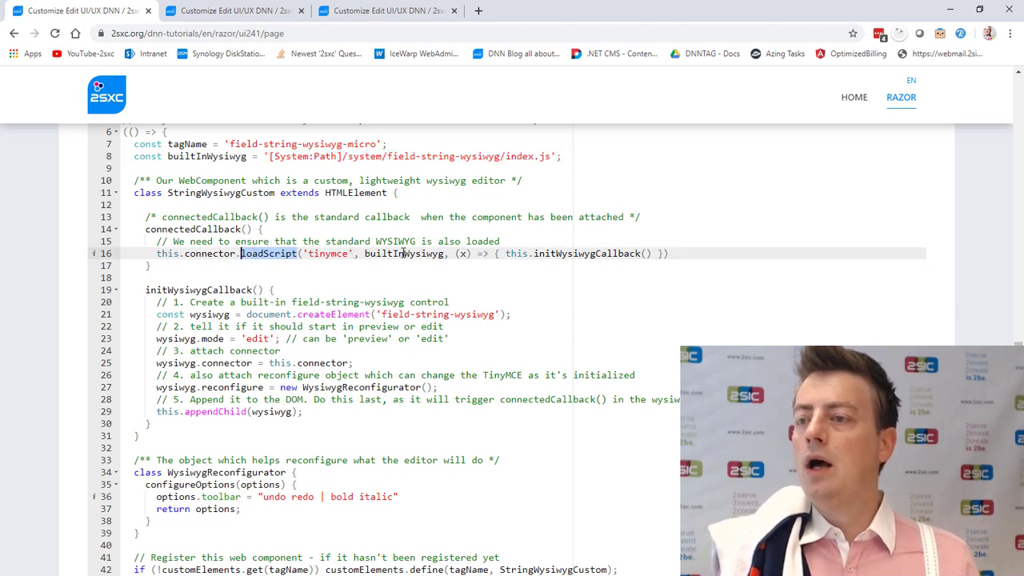
left_click(568, 253)
- Examine how the source assigns wysiwyg.reconfigure and sets the toolbar in the WysiwygReconfigurator's configureOptions method
scroll(330, 286, "down", 1)
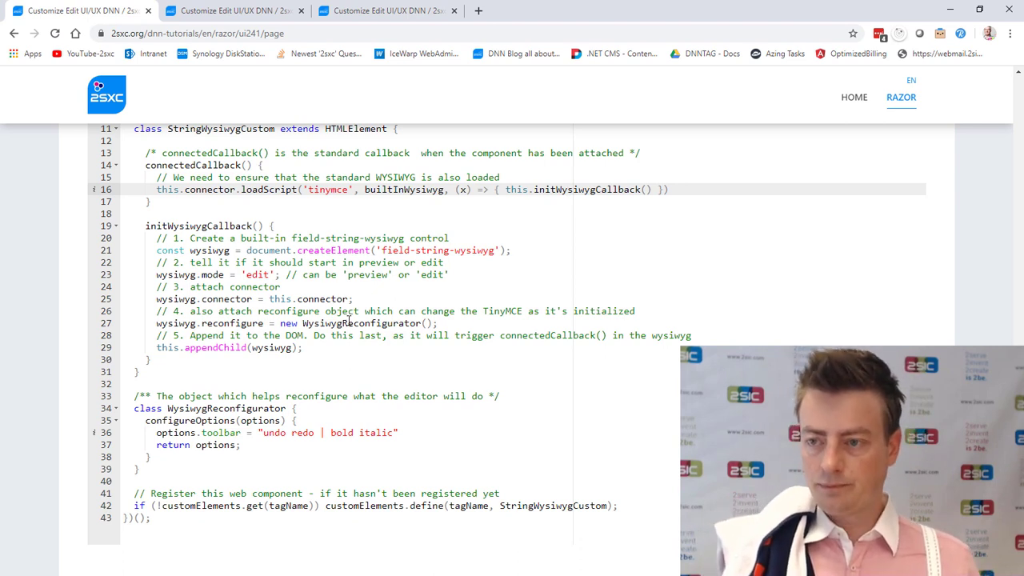
left_click(243, 323)
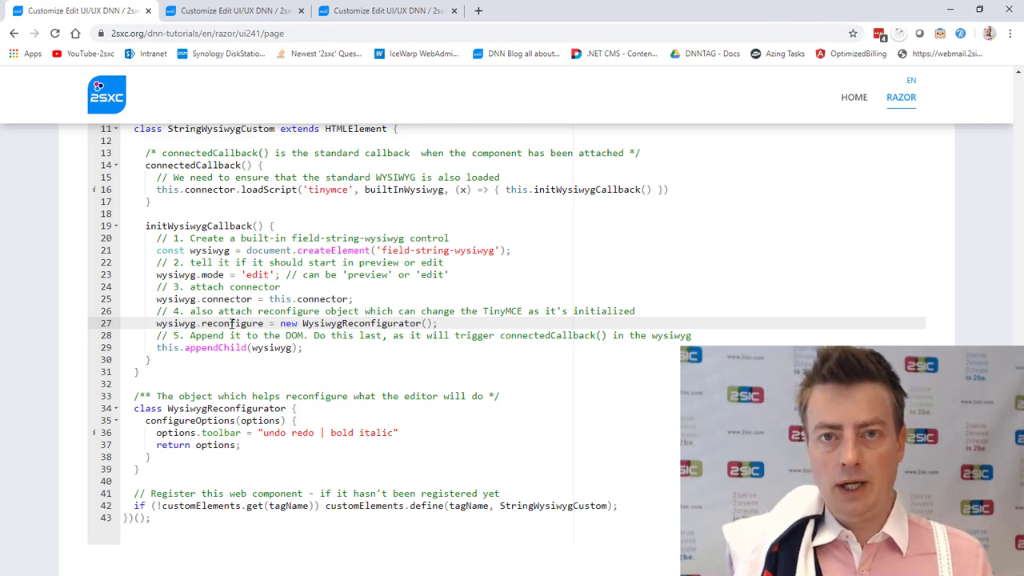
scroll(232, 323, "down", 1)
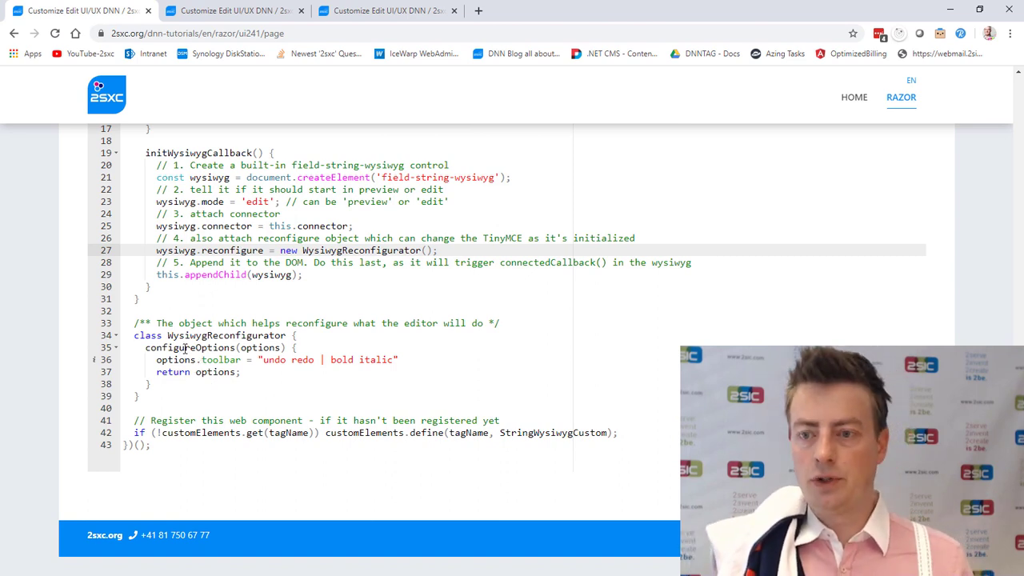
double_click(185, 348)
left_click(286, 350)
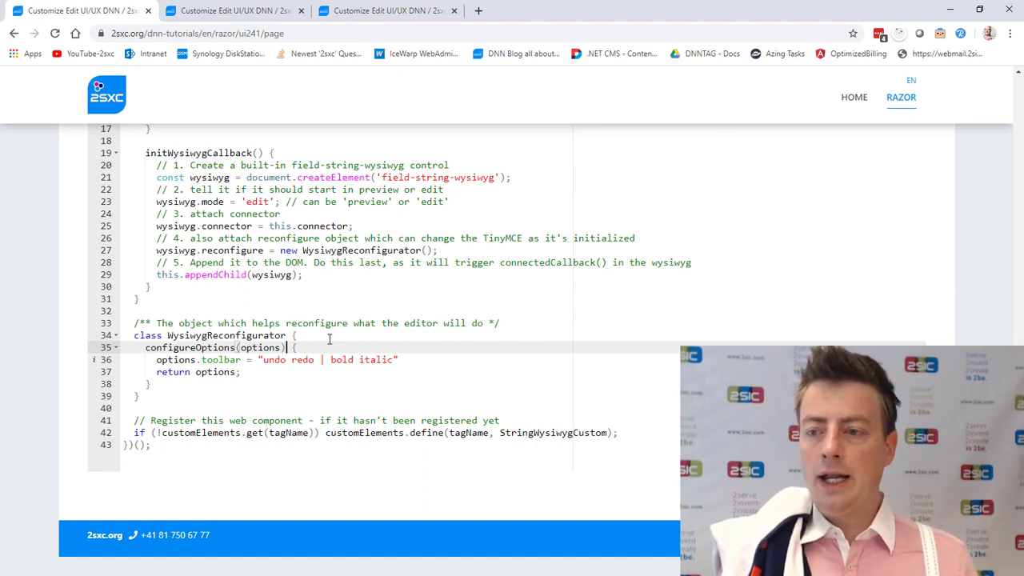
- Recheck the four-button toolbar in the WYSIWYGMicro edit dialog, dismiss it and return to the Custom Input Fields overview
scroll(211, 400, "up", 7)
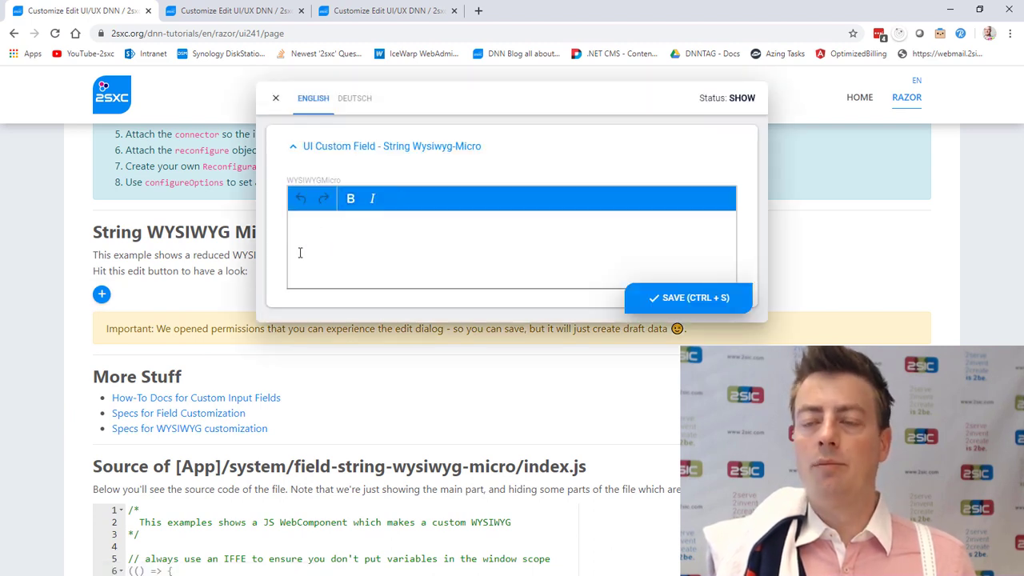
left_click(218, 272)
key("alt+Left")
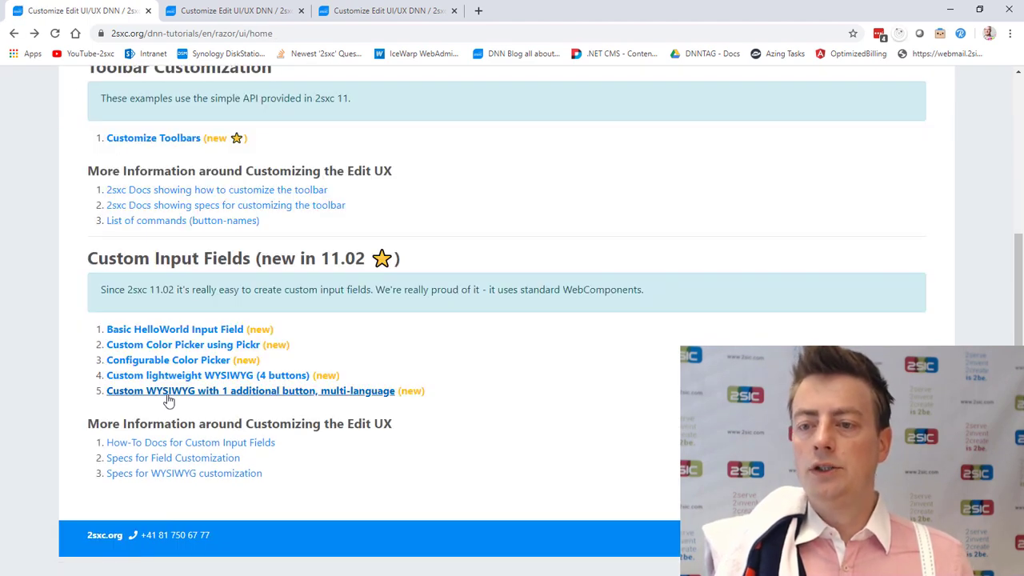
- Open the "Custom WYSIWYG with 1 additional button, multi-language" tutorial, test the extra toolbar button in its edit dialog, and close the dialog
left_click(169, 392)
scroll(267, 384, "down", 4)
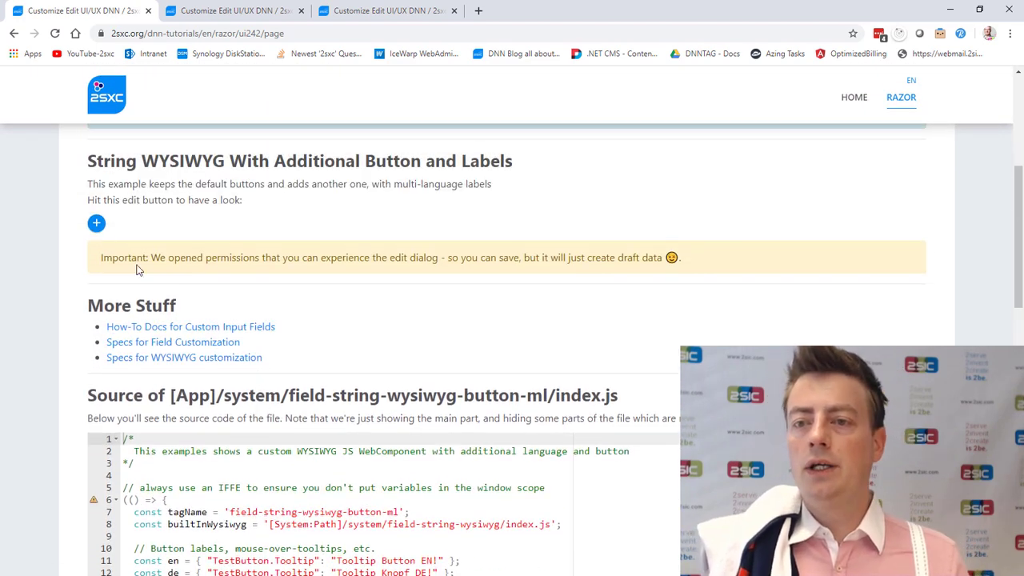
left_click(96, 223)
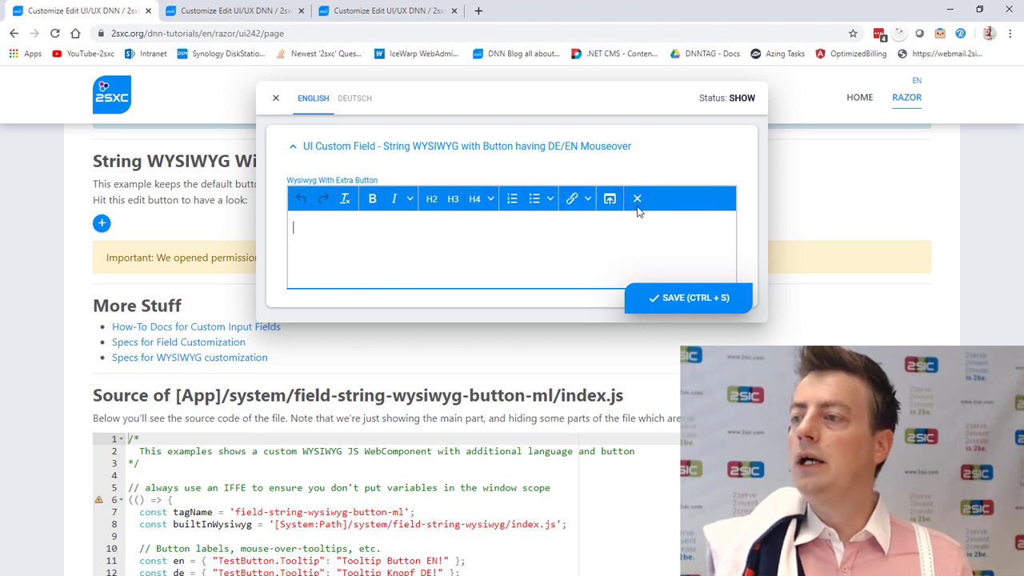
left_click(638, 206)
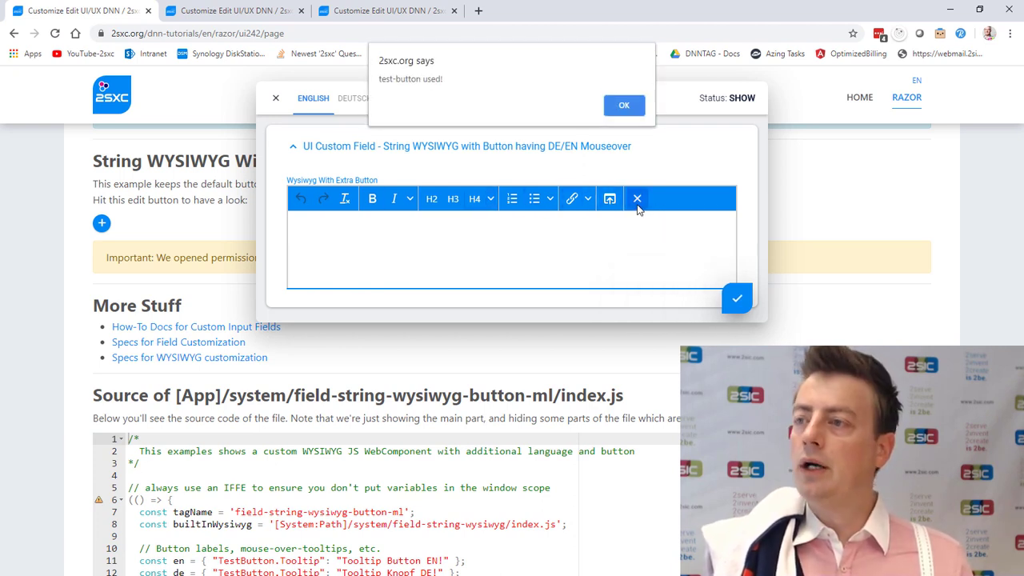
left_click(624, 105)
left_click(186, 384)
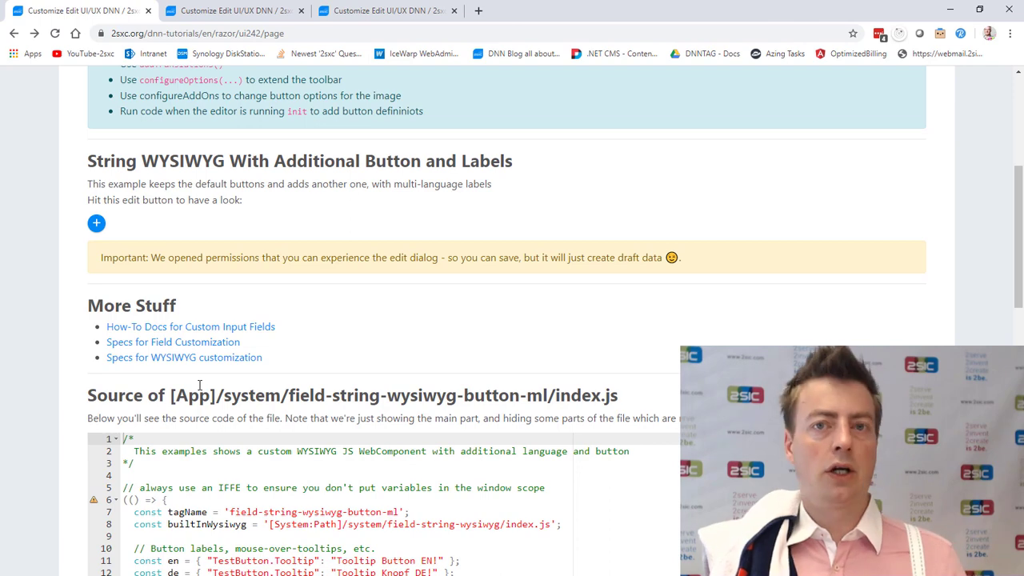
- Return to the "Custom lightweight WYSIWYG (4 buttons)" tutorial and review its index.js source again
key("alt+Left")
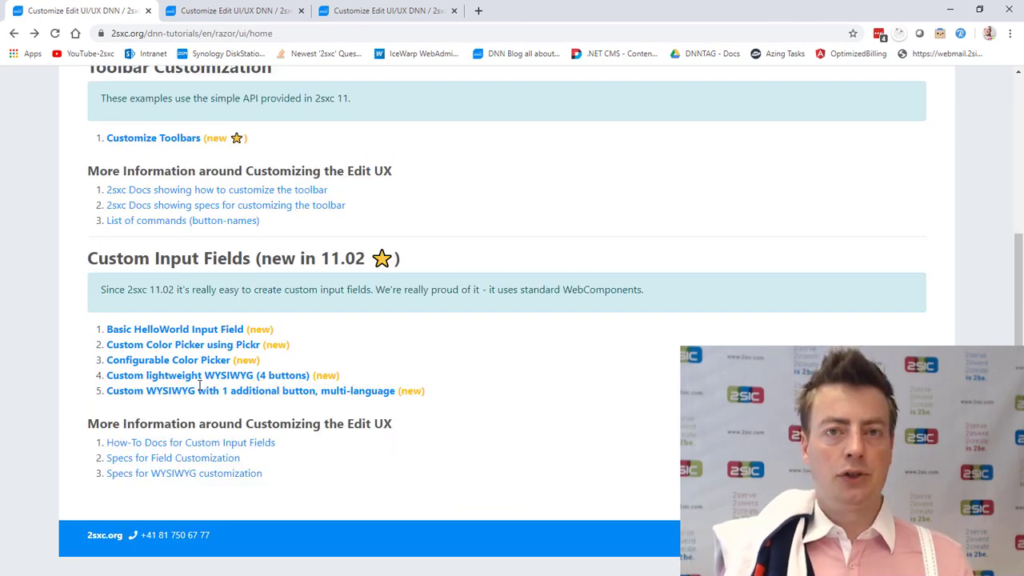
left_click(202, 375)
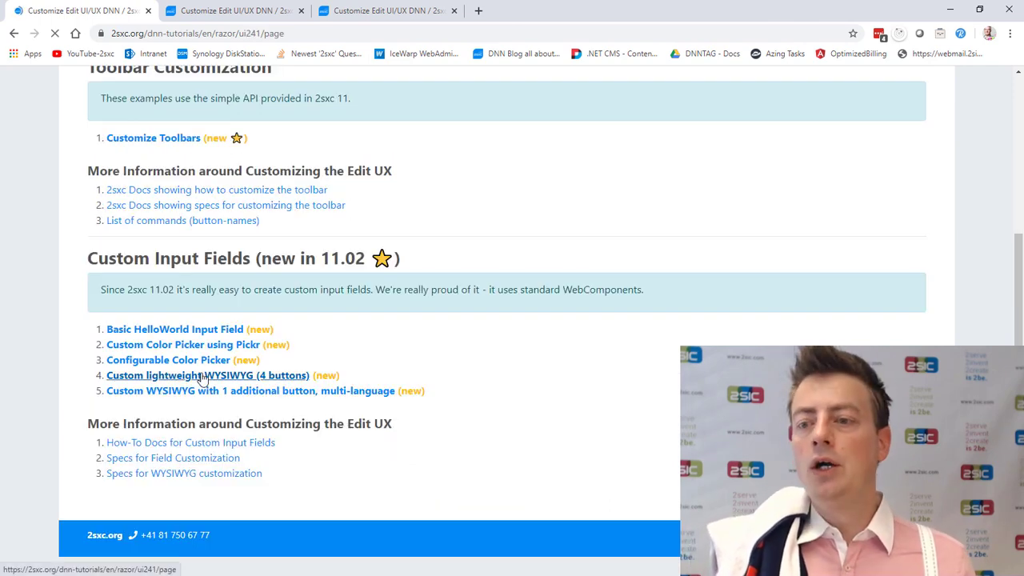
scroll(235, 356, "down", 7)
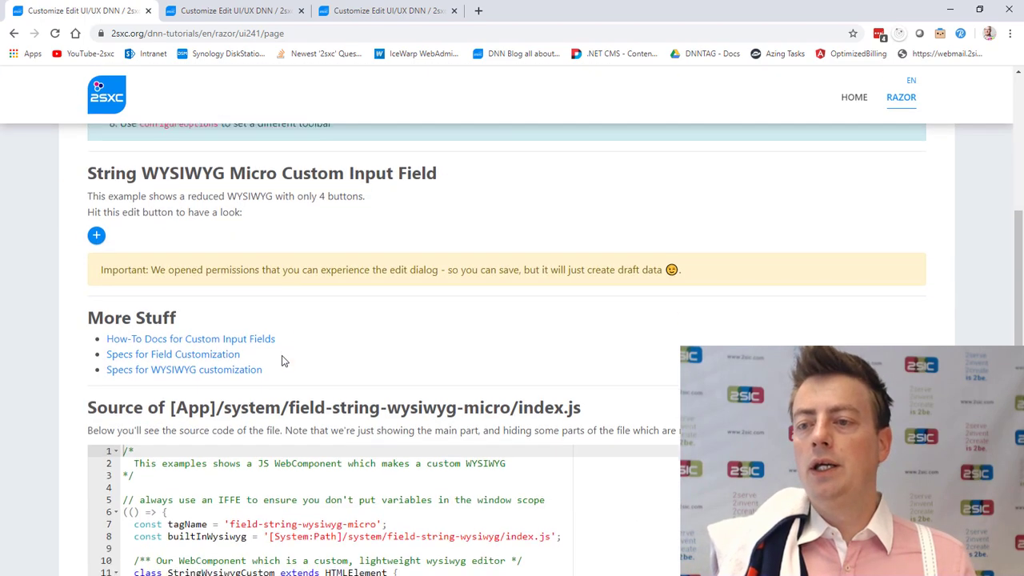
scroll(285, 357, "down", 2)
scroll(232, 256, "up", 2)
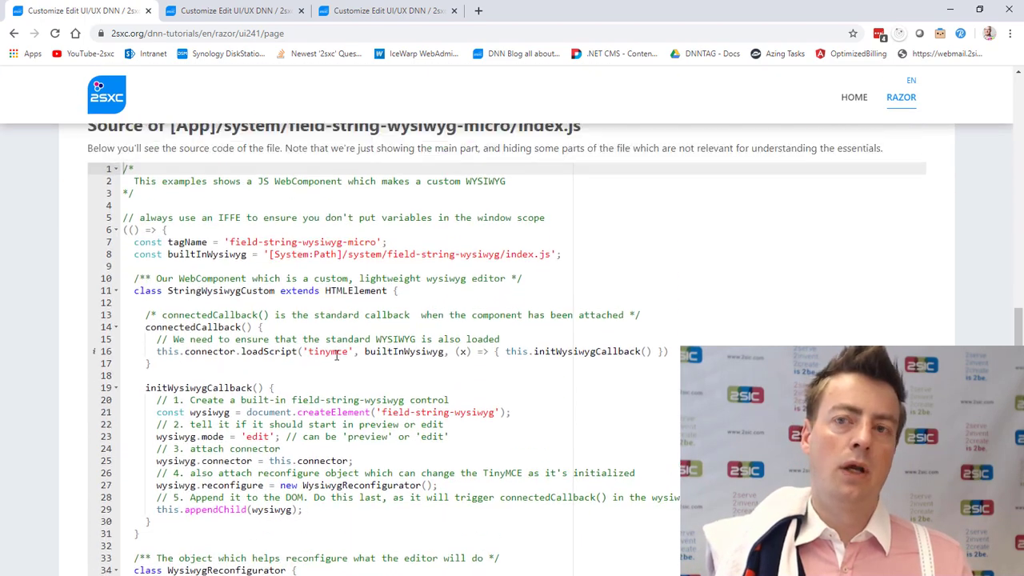
scroll(224, 412, "down", 3)
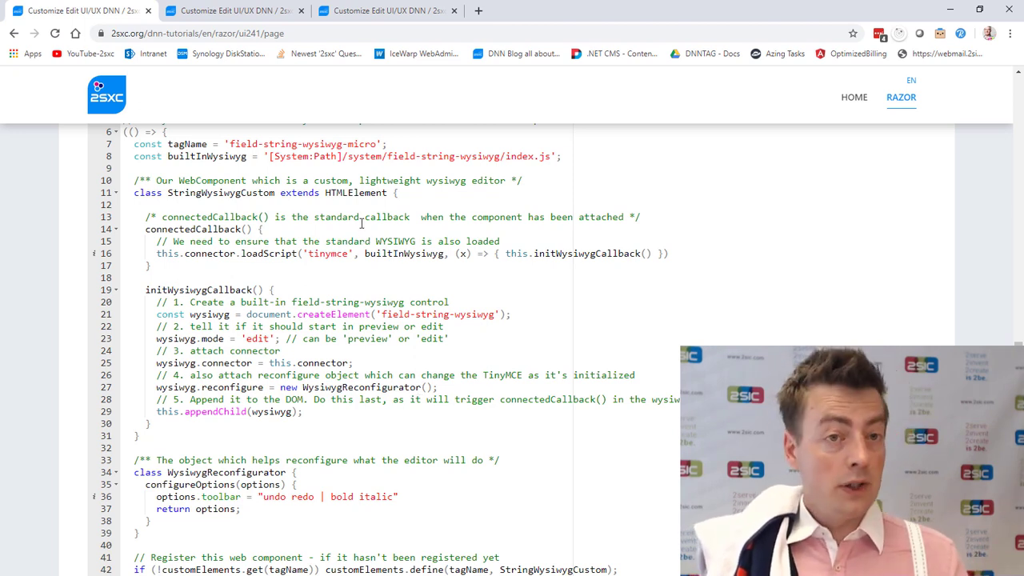
- Switch to the browser window with the "How To Create Custom Input Fields (v11.2)" documentation and read its introduction
key("alt+Tab")
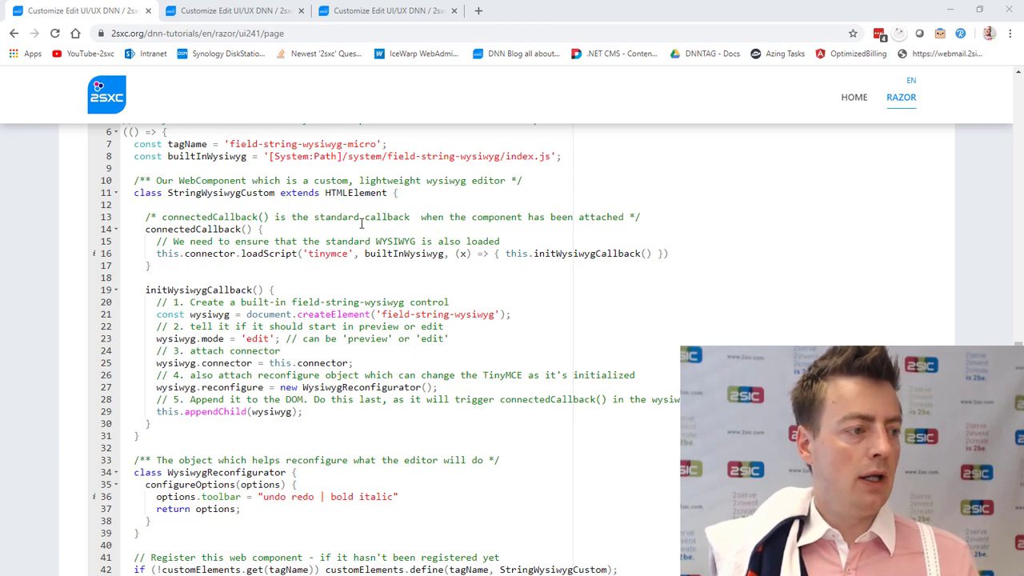
key("alt+Tab")
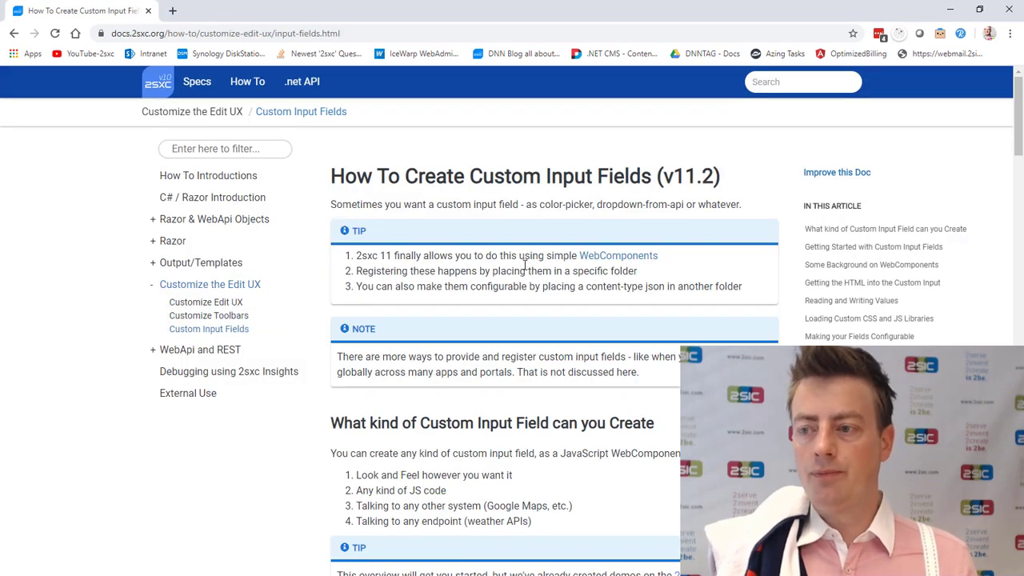
scroll(525, 270, "down", 3)
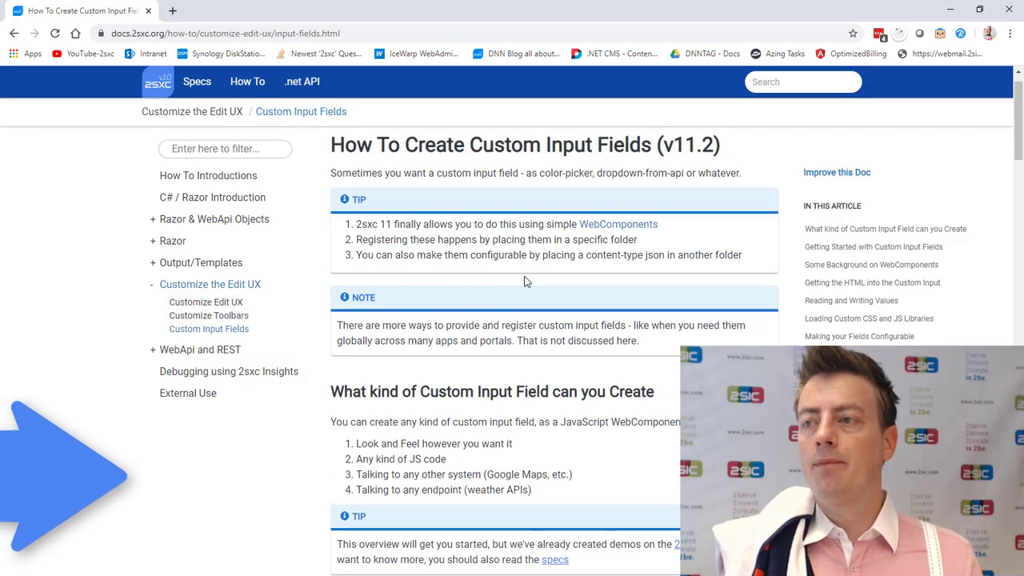
scroll(526, 276, "down", 1)
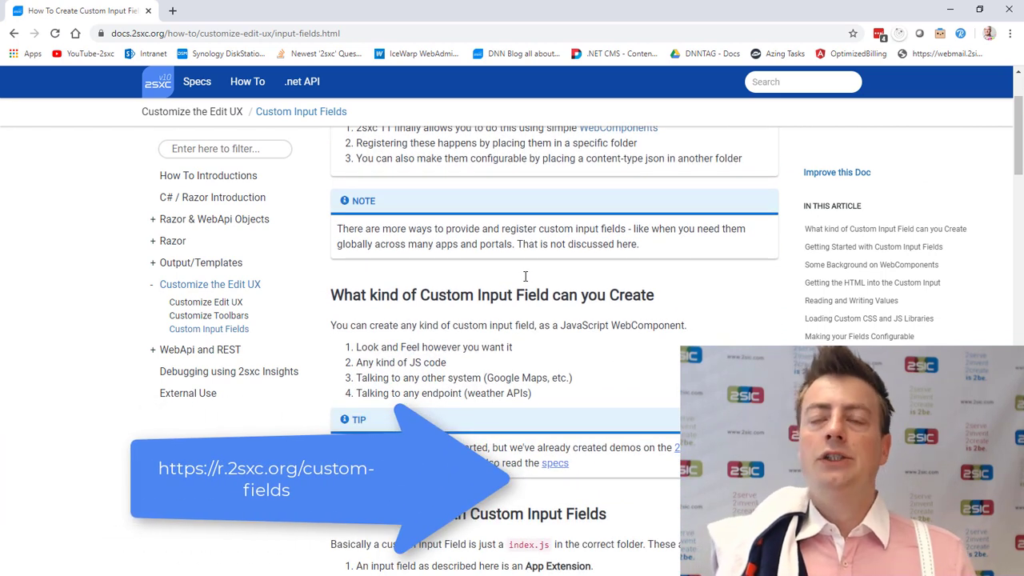